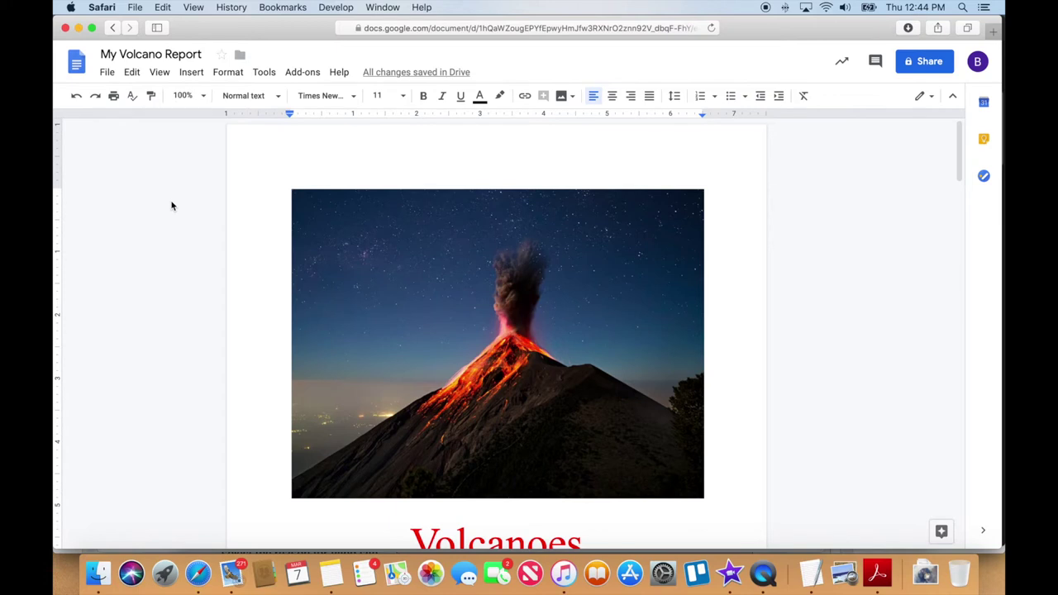
Share My Volcano Report with the collaborator's e-mail as Can edit, confirming the outside-organization prompt
{"action": "scroll", "coordinate": [173, 231], "scroll_direction": "down", "scroll_amount": 3}
{"action": "scroll", "coordinate": [174, 232], "scroll_direction": "up", "scroll_amount": 3}
{"action": "left_click", "coordinate": [922, 64]}
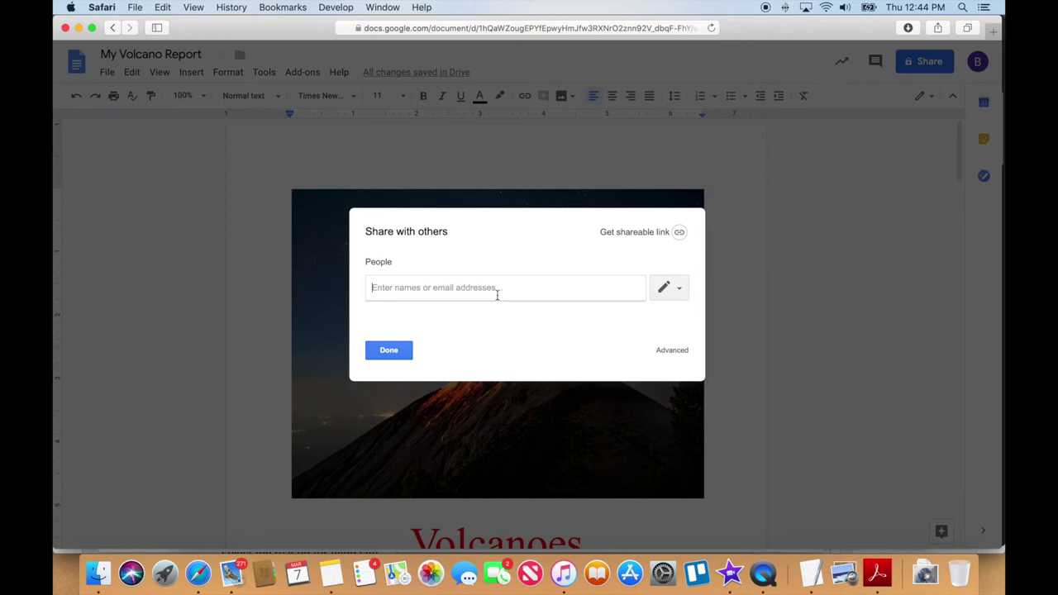
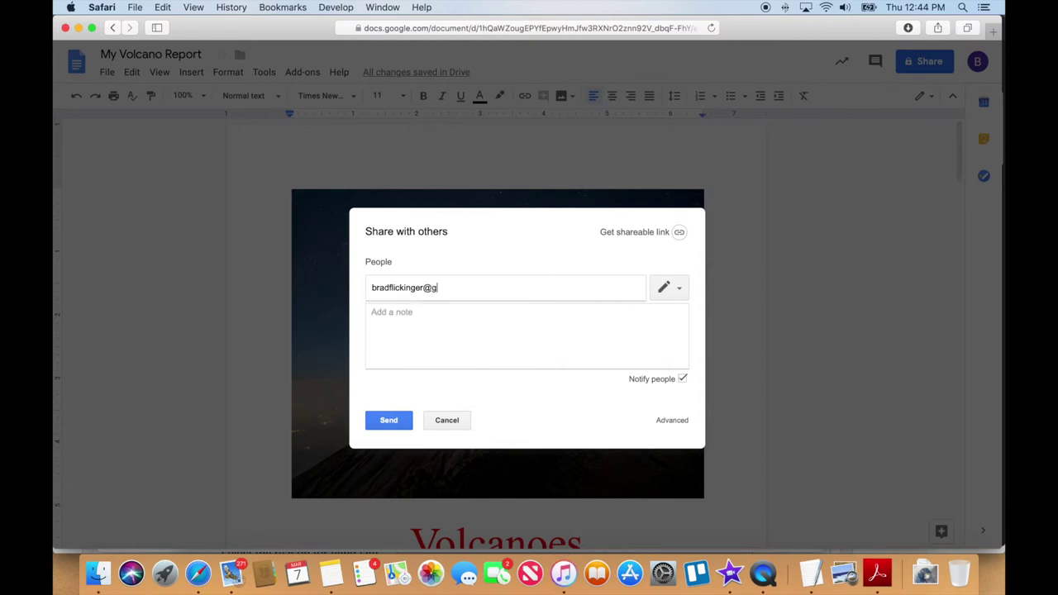
{"action": "left_click", "coordinate": [677, 289]}
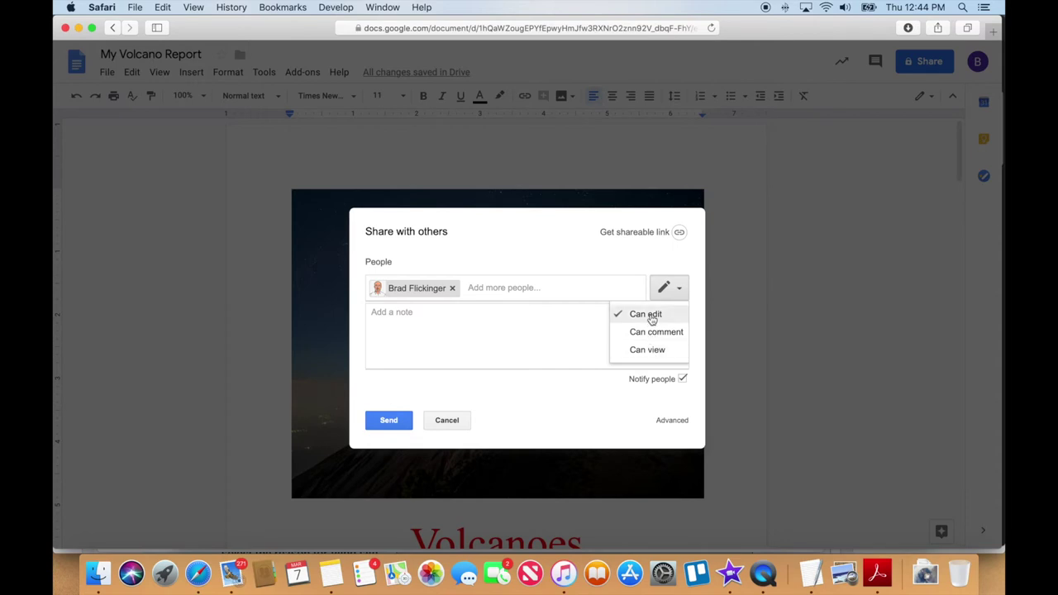
{"action": "left_click", "coordinate": [653, 315]}
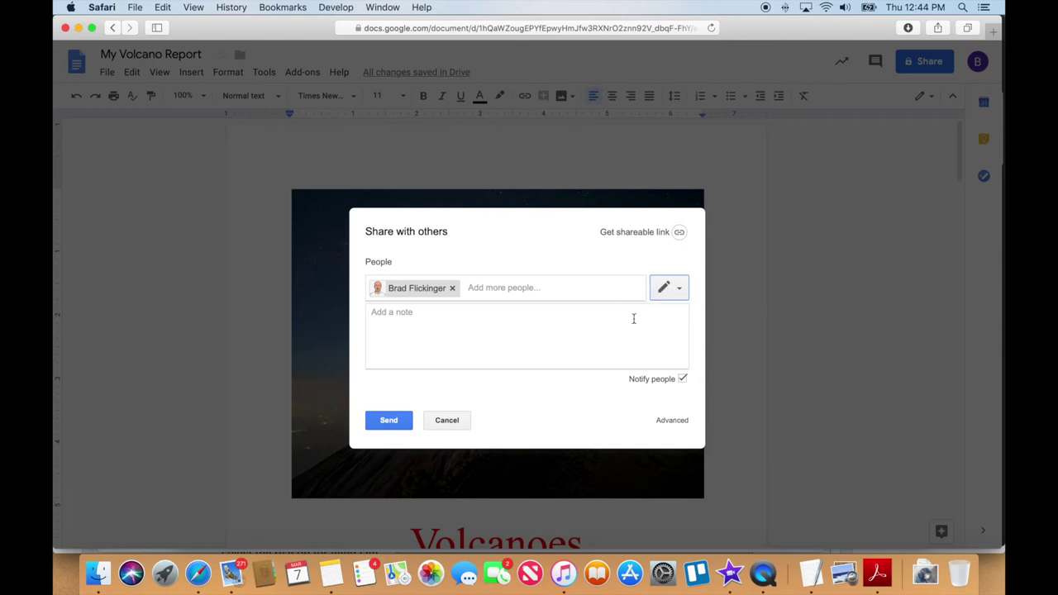
{"action": "left_click", "coordinate": [388, 423]}
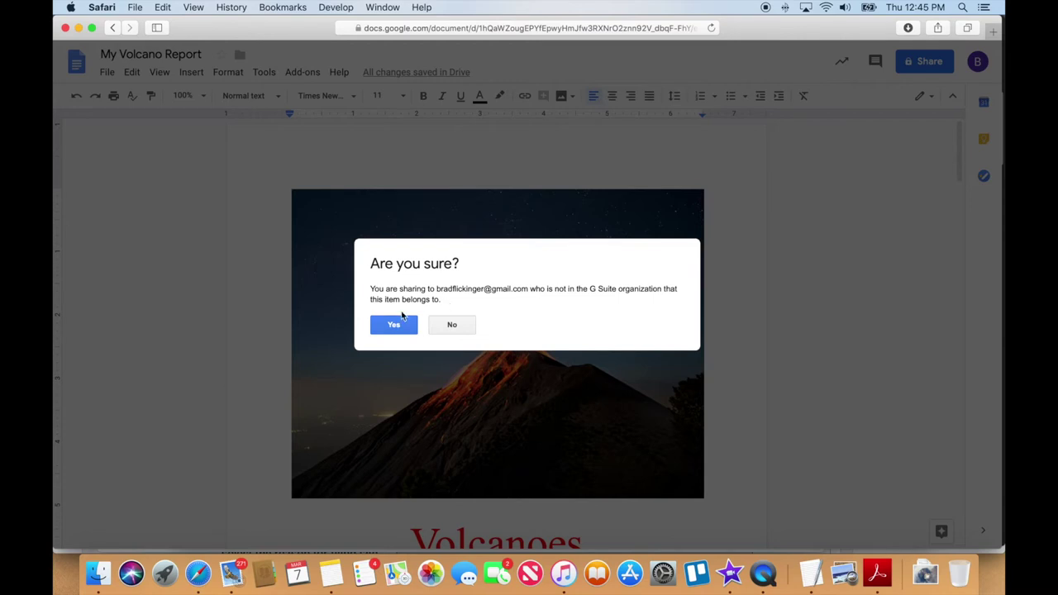
{"action": "left_click", "coordinate": [391, 324]}
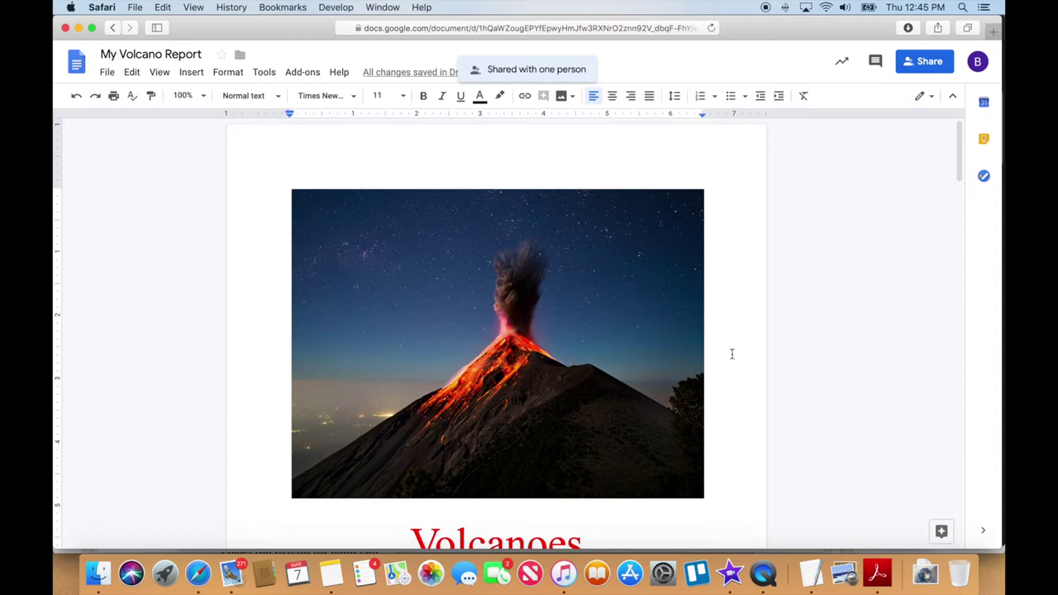
Scroll to the lava photo on page 2 and try selecting words beneath it
{"action": "scroll", "coordinate": [732, 354], "scroll_direction": "down", "scroll_amount": 10}
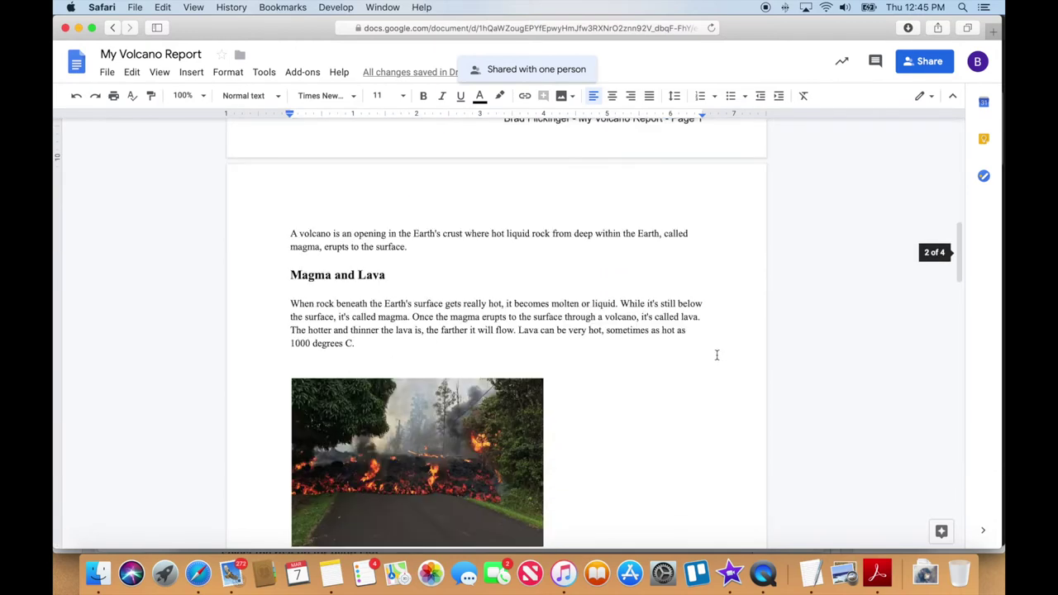
{"action": "scroll", "coordinate": [715, 355], "scroll_direction": "down", "scroll_amount": 2}
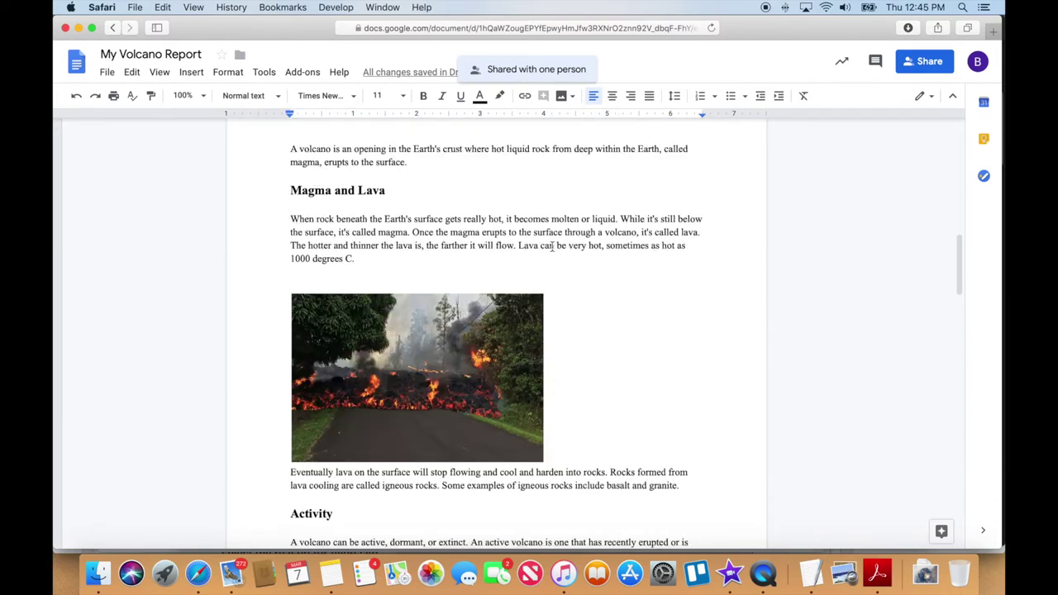
{"action": "left_click", "coordinate": [361, 402]}
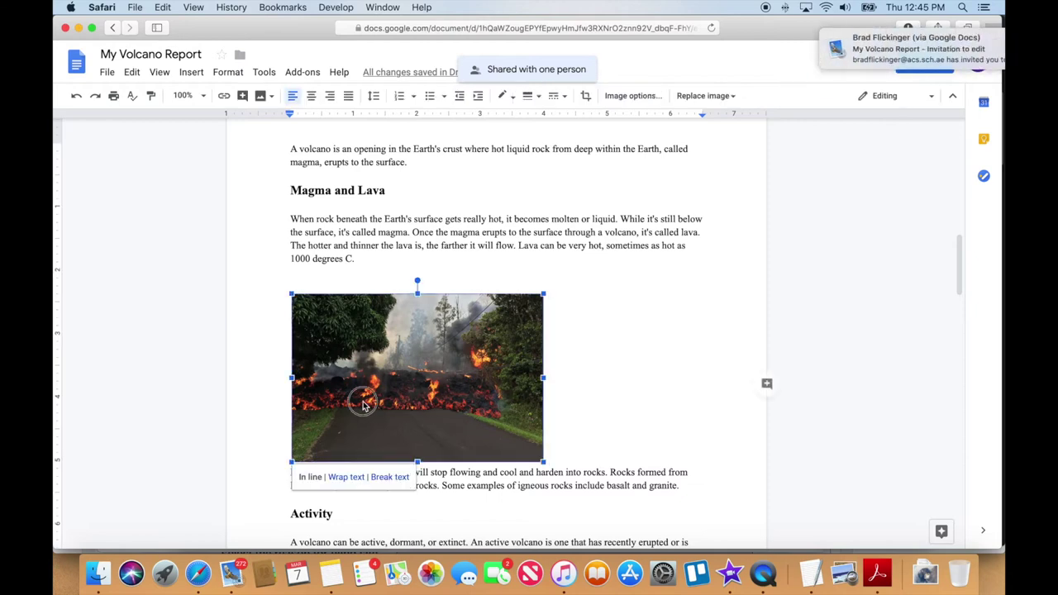
{"action": "left_click", "coordinate": [595, 395]}
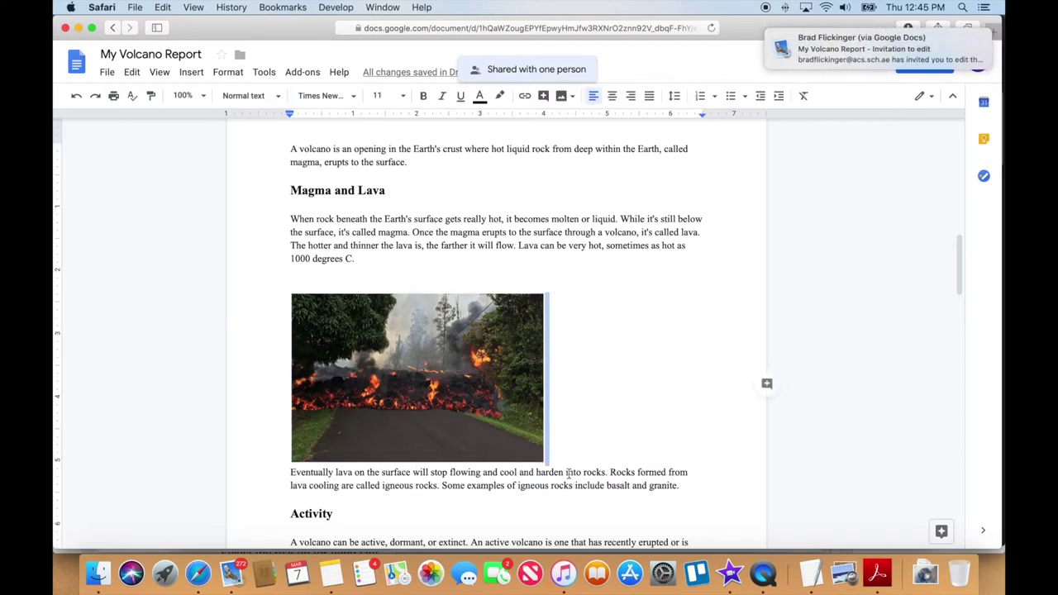
{"action": "left_click_drag", "start_coordinate": [382, 475], "coordinate": [410, 476]}
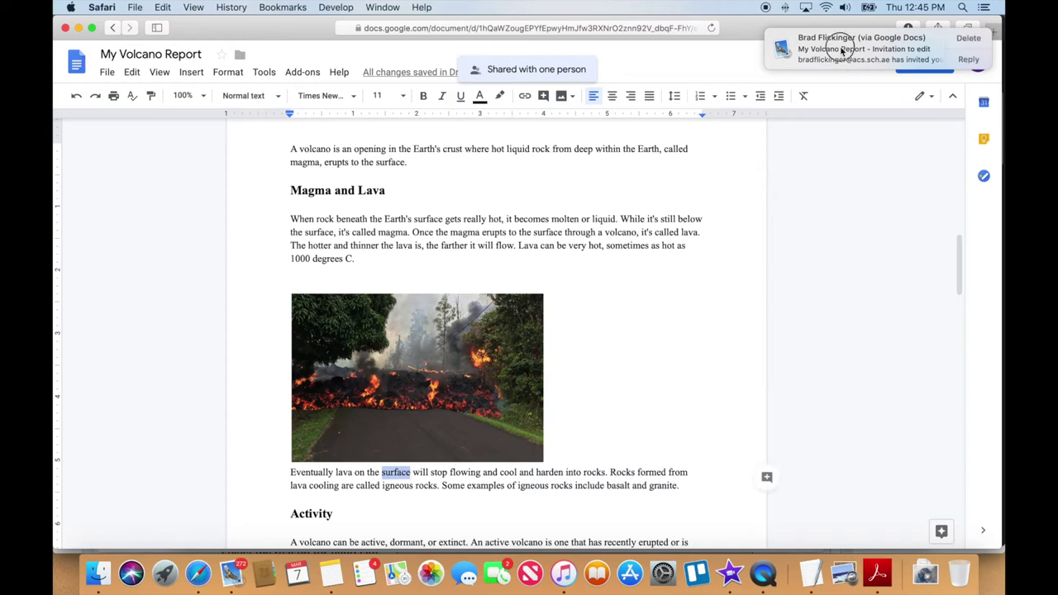
{"action": "mouse_move", "coordinate": [899, 53]}
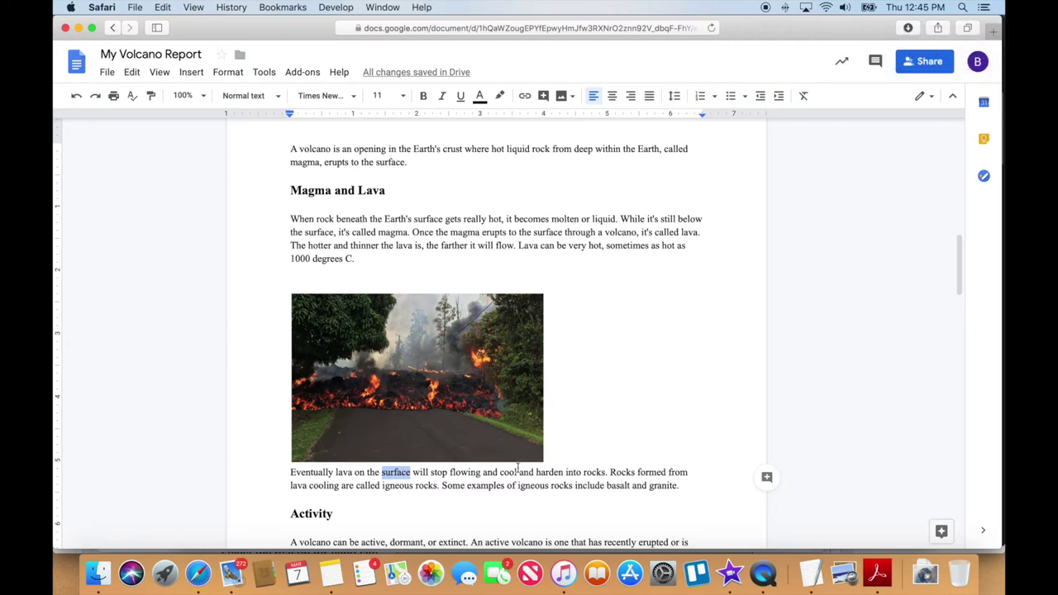
{"action": "left_click", "coordinate": [443, 477]}
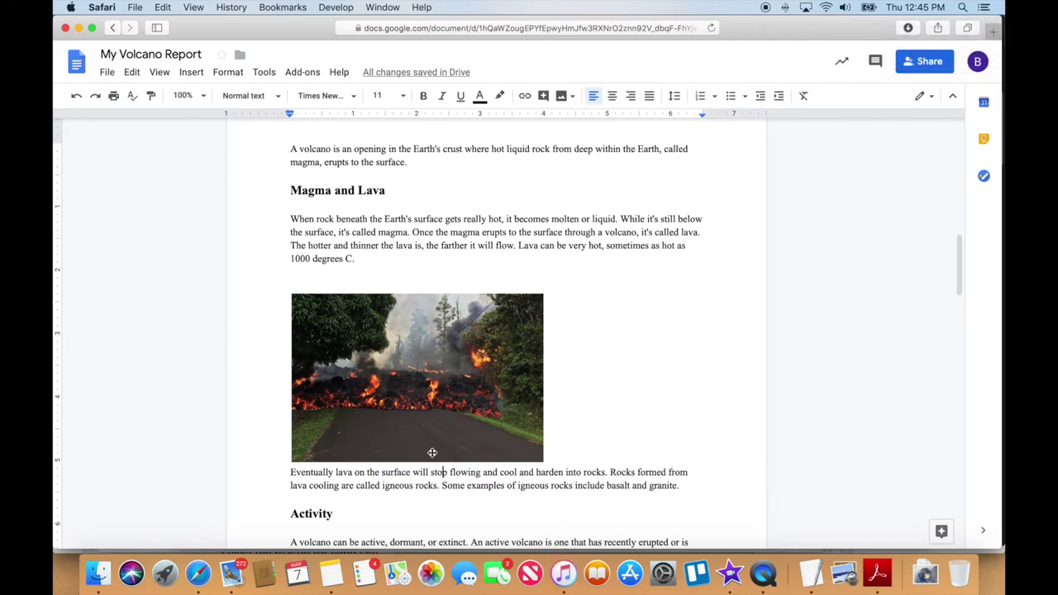
Start a comment on 'Eventually' reading 'Do you like this photo?'
{"action": "left_click_drag", "start_coordinate": [292, 474], "coordinate": [335, 473]}
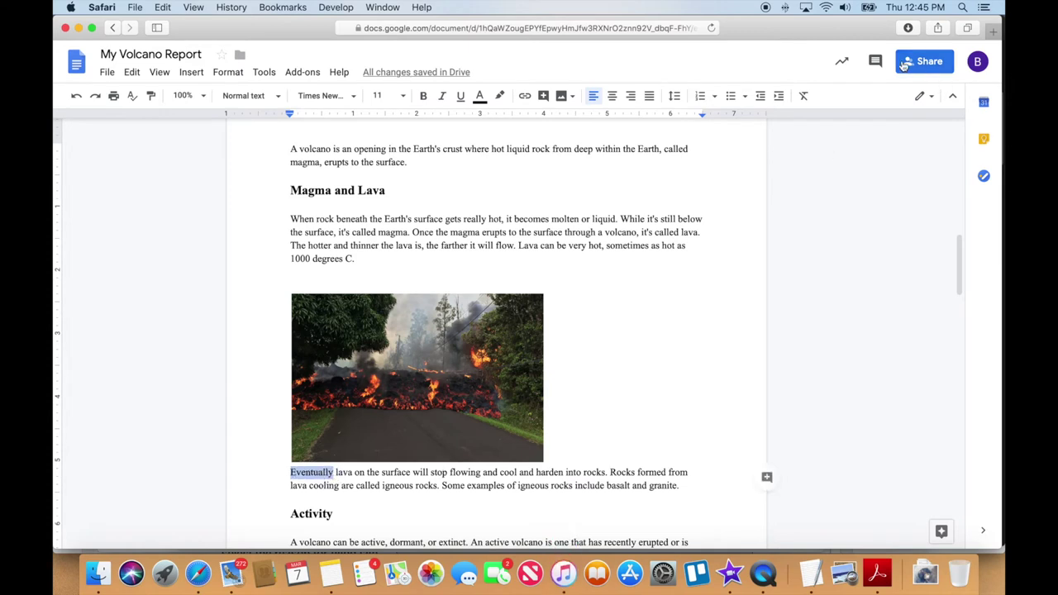
{"action": "left_click", "coordinate": [876, 65]}
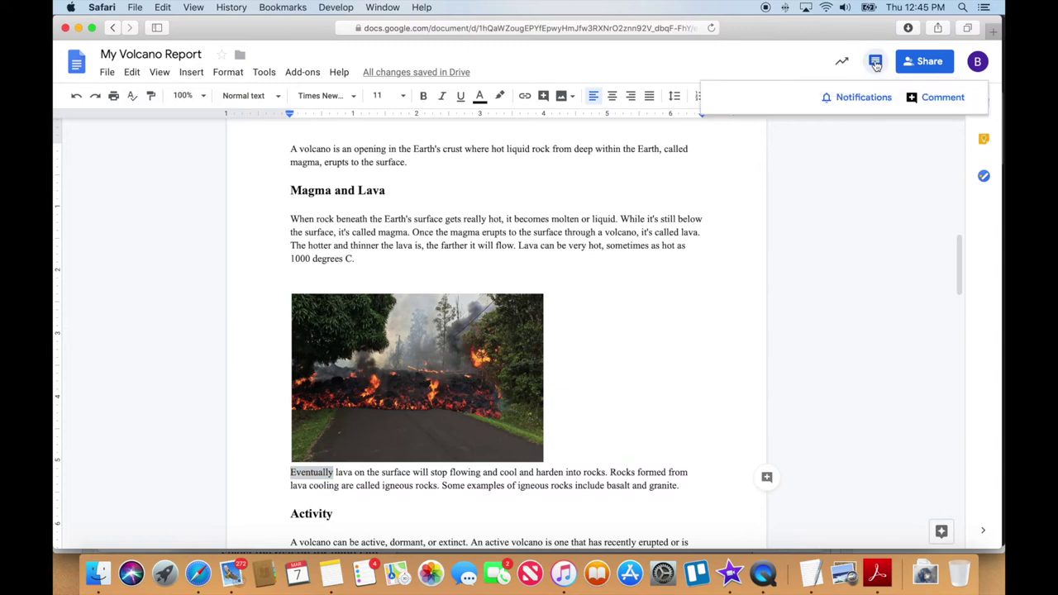
{"action": "left_click", "coordinate": [932, 97]}
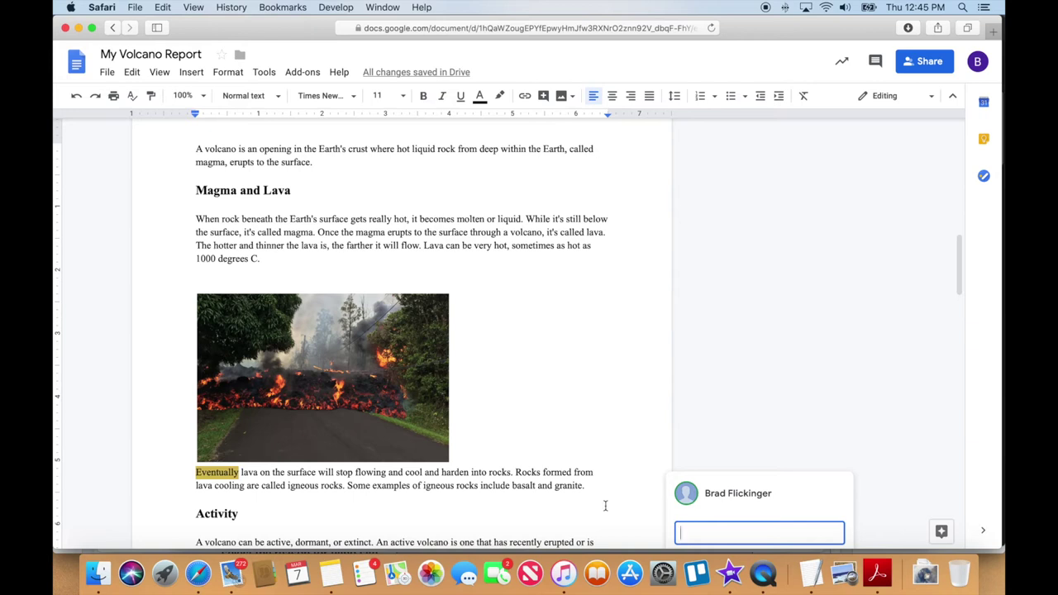
{"action": "type", "text": "Do you like this photo?"}
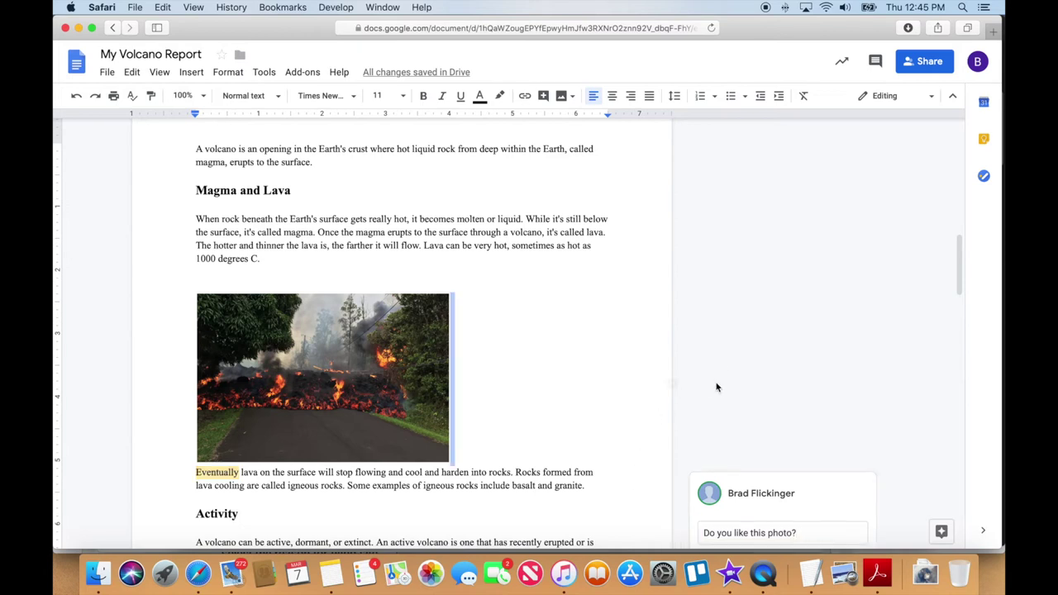
{"action": "scroll", "coordinate": [650, 399], "scroll_direction": "down", "scroll_amount": 3}
Select the Types of Volcanoes heading and start a new comment on it
{"action": "scroll", "coordinate": [629, 392], "scroll_direction": "down", "scroll_amount": 10}
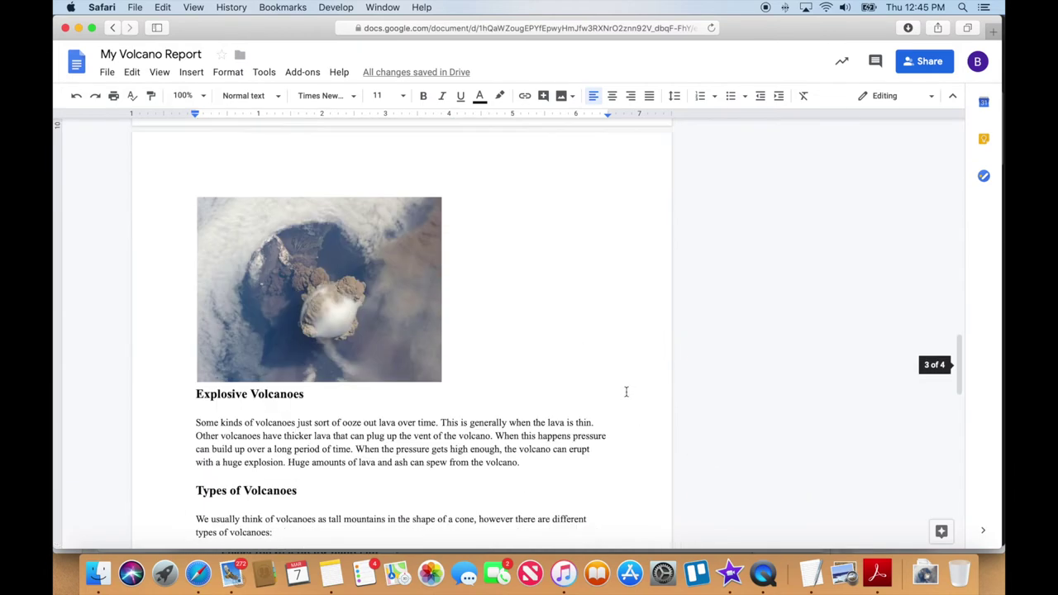
{"action": "scroll", "coordinate": [621, 391], "scroll_direction": "down", "scroll_amount": 5}
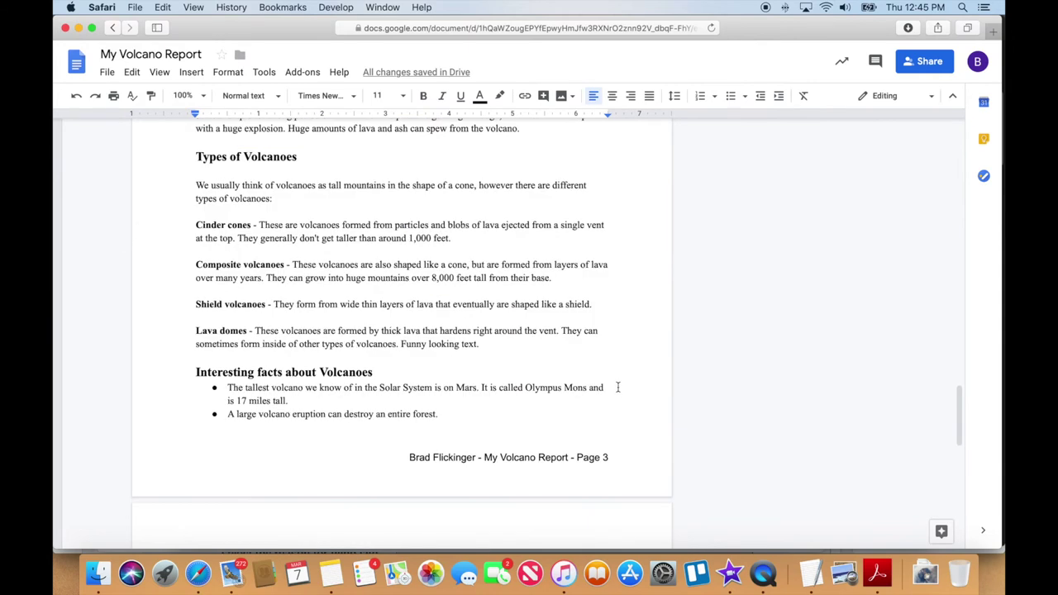
{"action": "scroll", "coordinate": [617, 386], "scroll_direction": "down", "scroll_amount": 1}
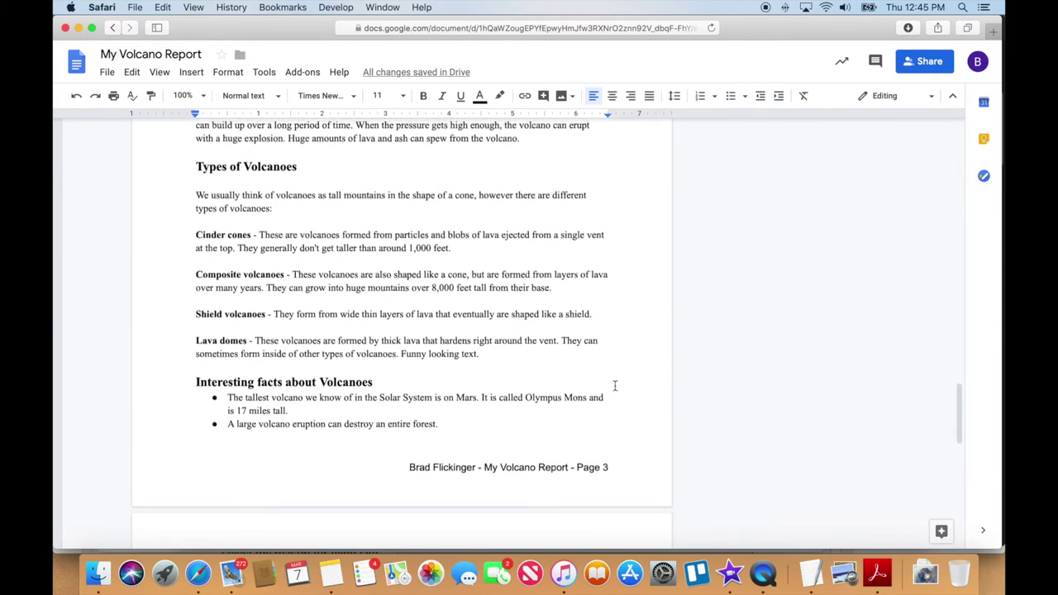
{"action": "scroll", "coordinate": [614, 386], "scroll_direction": "up", "scroll_amount": 2}
{"action": "scroll", "coordinate": [614, 386], "scroll_direction": "up", "scroll_amount": 5}
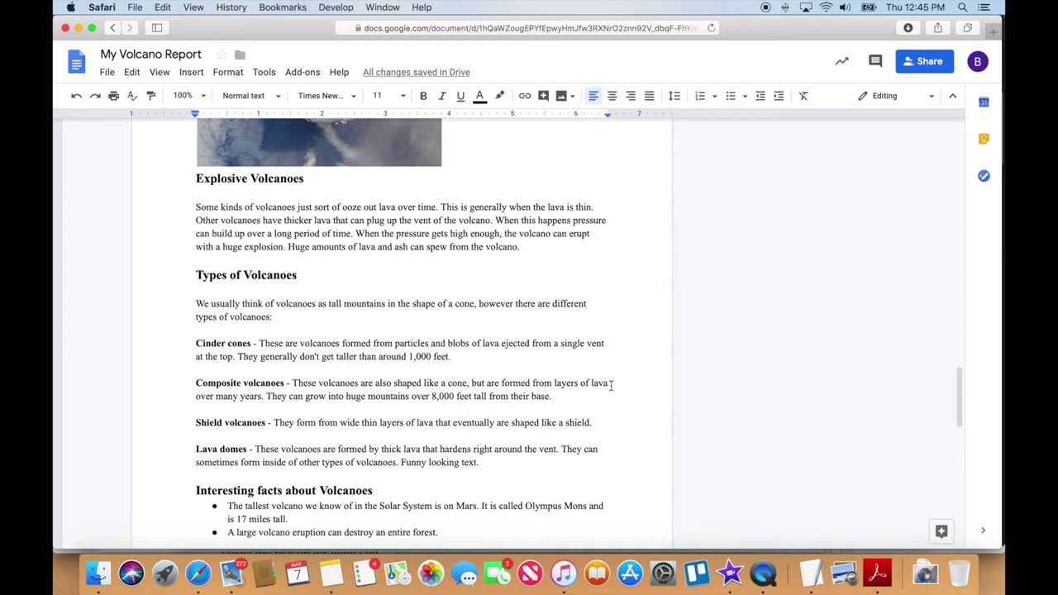
{"action": "left_click_drag", "start_coordinate": [195, 275], "coordinate": [298, 275]}
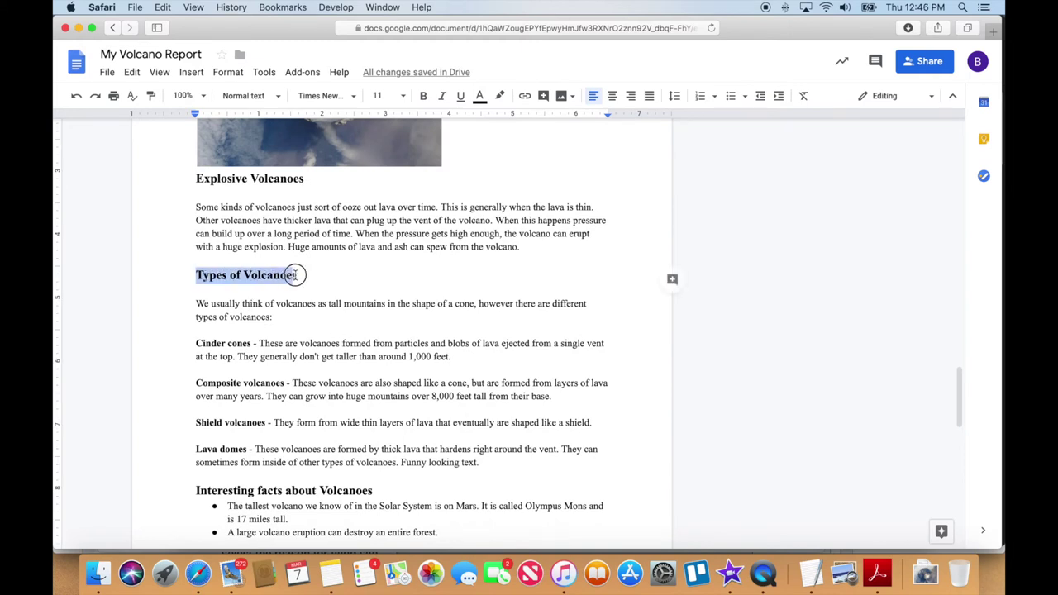
{"action": "left_click", "coordinate": [875, 62]}
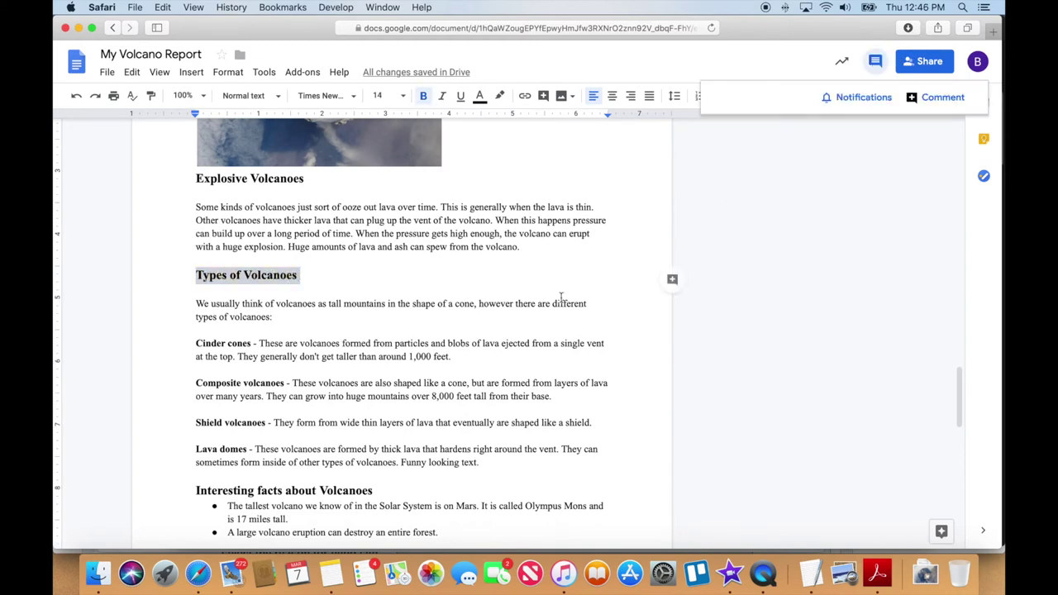
{"action": "left_click", "coordinate": [941, 97]}
Post the comment 'Since this is your section, could you make each one in red.'
{"action": "type", "text": "T"}
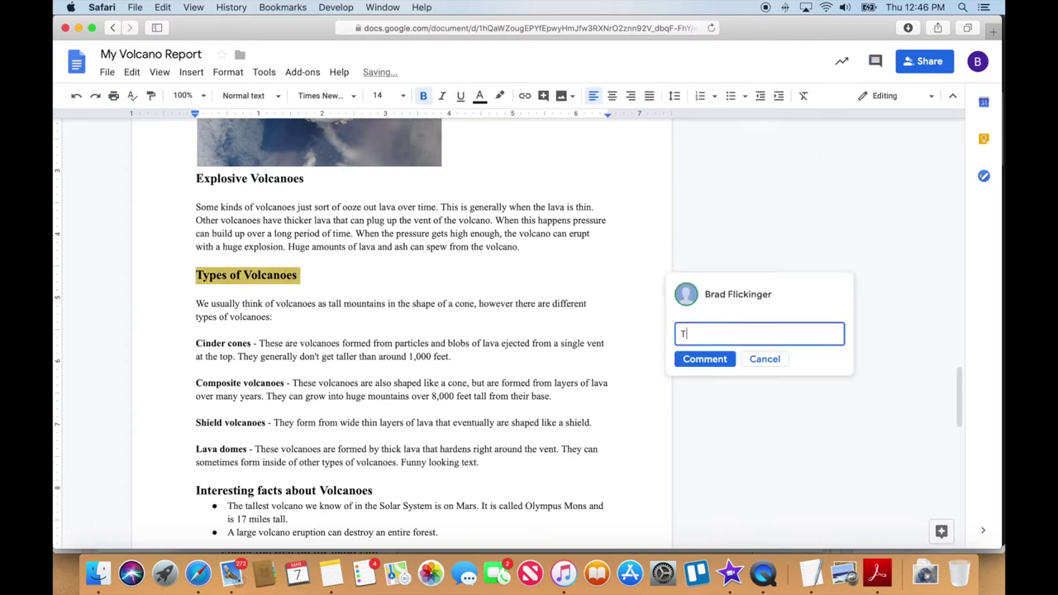
{"action": "key", "text": "BackSpace"}
{"action": "type", "text": "Sinc"}
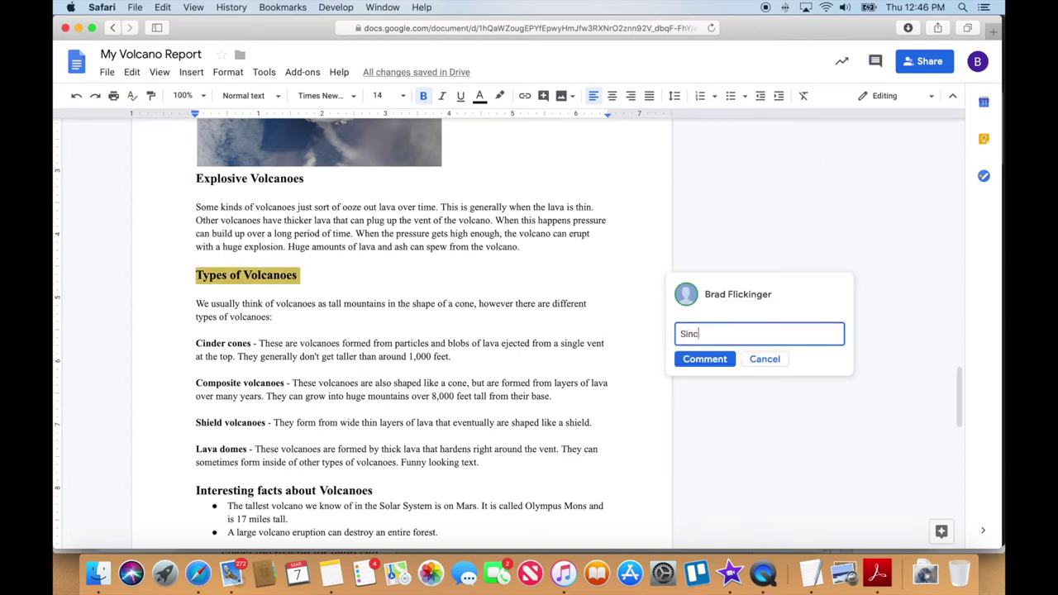
{"action": "type", "text": "e this is your section, you"}
{"action": "key", "text": "BackSpace"}
{"action": "key", "text": "BackSpace"}
{"action": "key", "text": "BackSpace"}
{"action": "type", "text": "ce this is your section, could you make eac"}
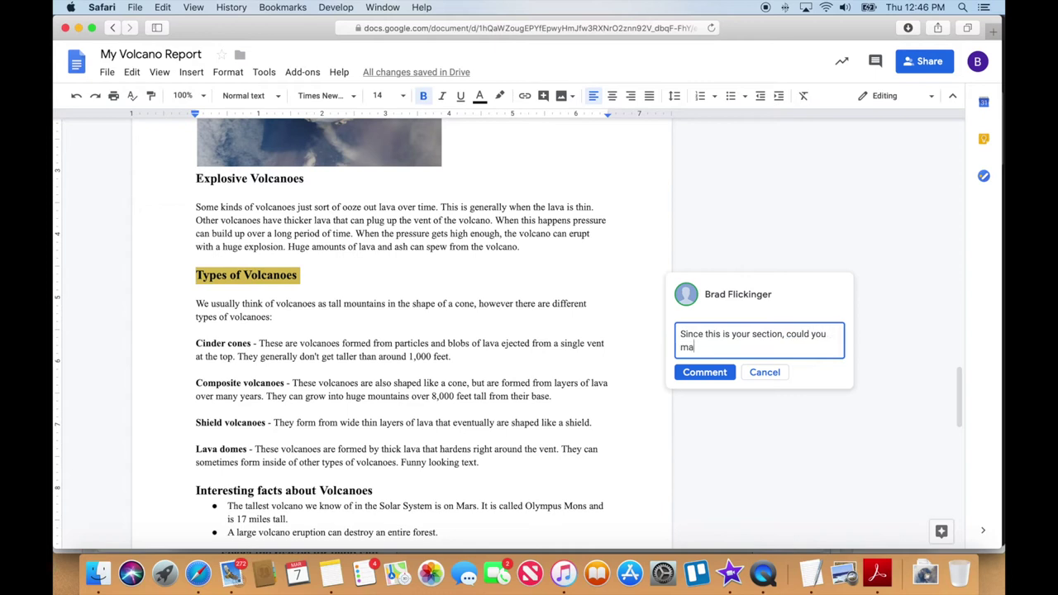
{"action": "type", "text": "h one in red."}
{"action": "key", "text": "Return"}
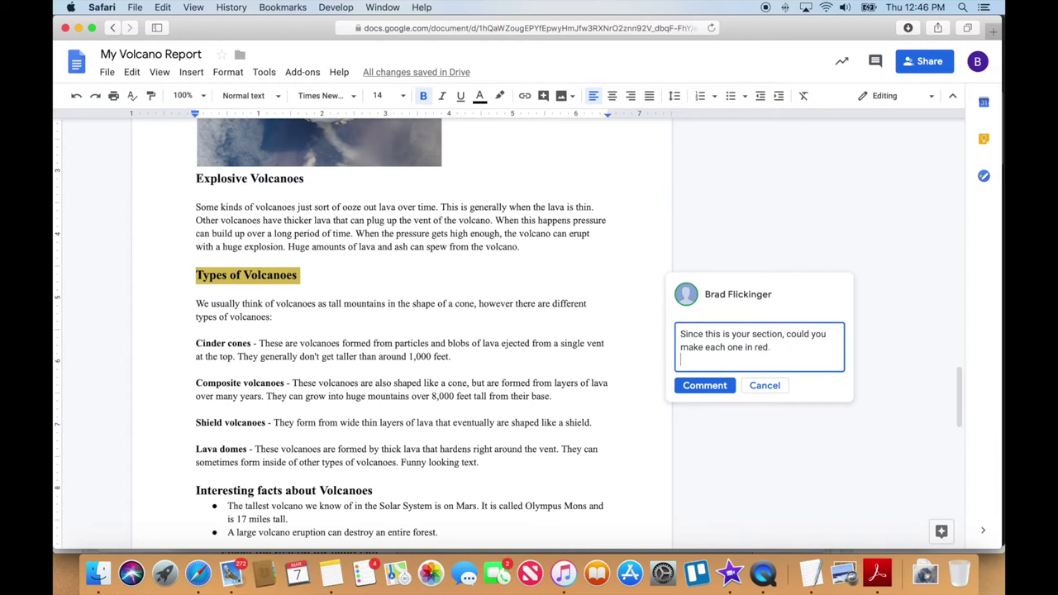
{"action": "left_click", "coordinate": [704, 385]}
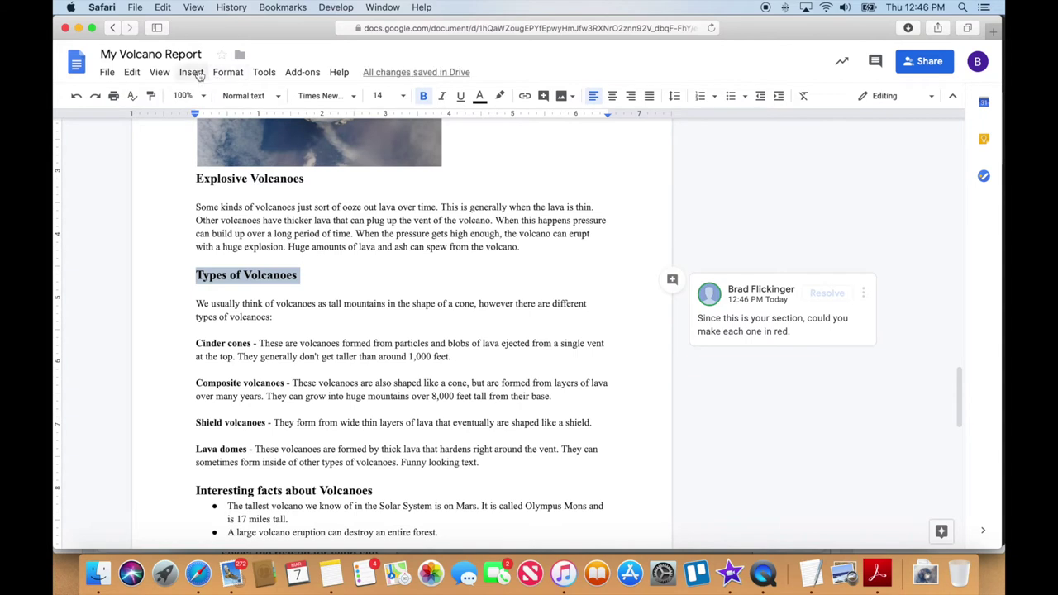
In a new tab on google.com, sign in as the other Google account
{"action": "left_click", "coordinate": [994, 29]}
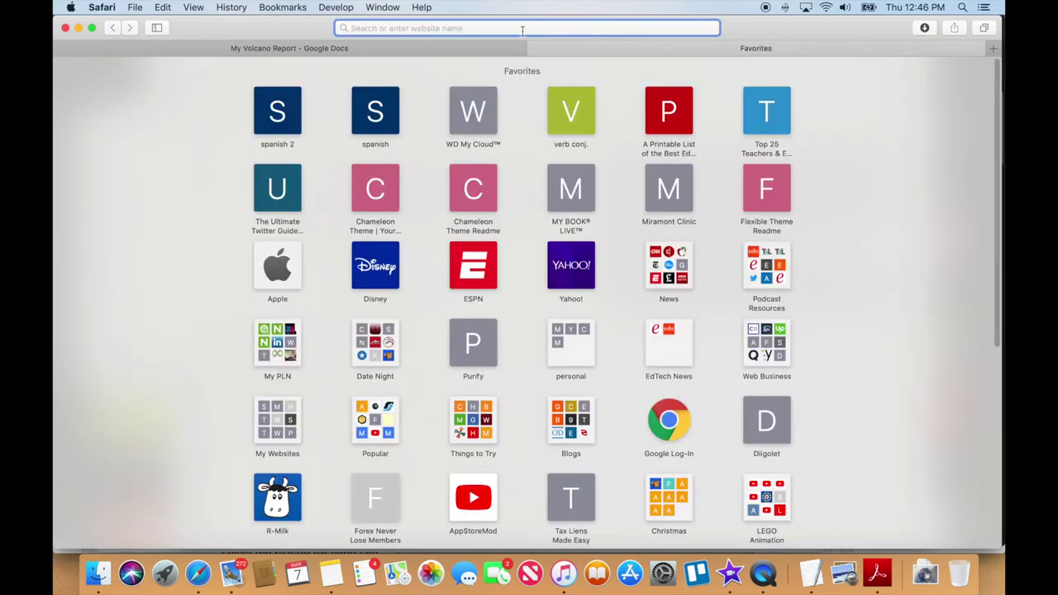
{"action": "type", "text": "google"}
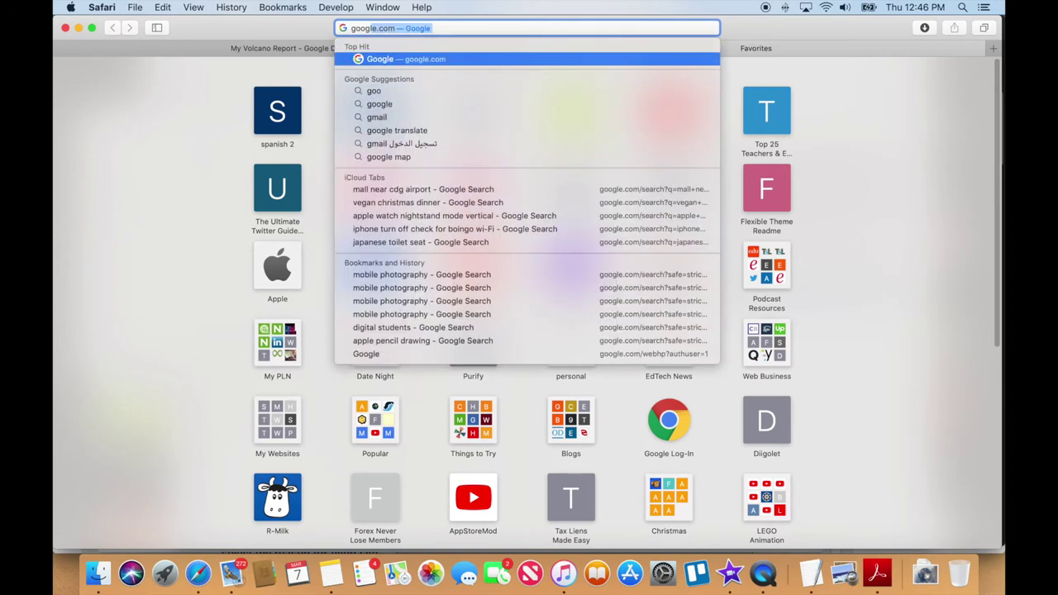
{"action": "type", "text": ".com"}
{"action": "key", "text": "Return"}
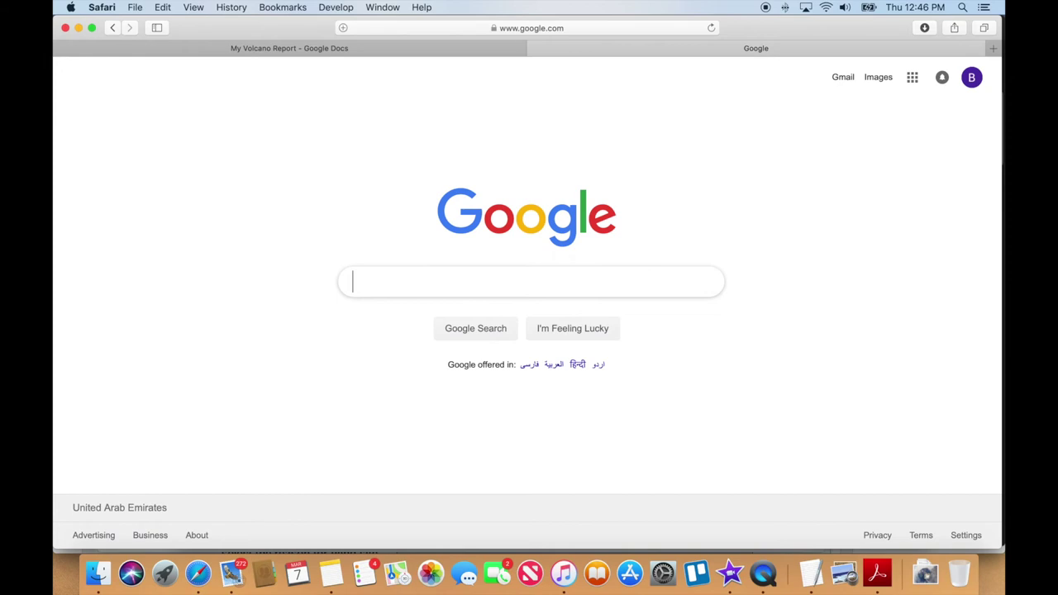
{"action": "left_click", "coordinate": [973, 78]}
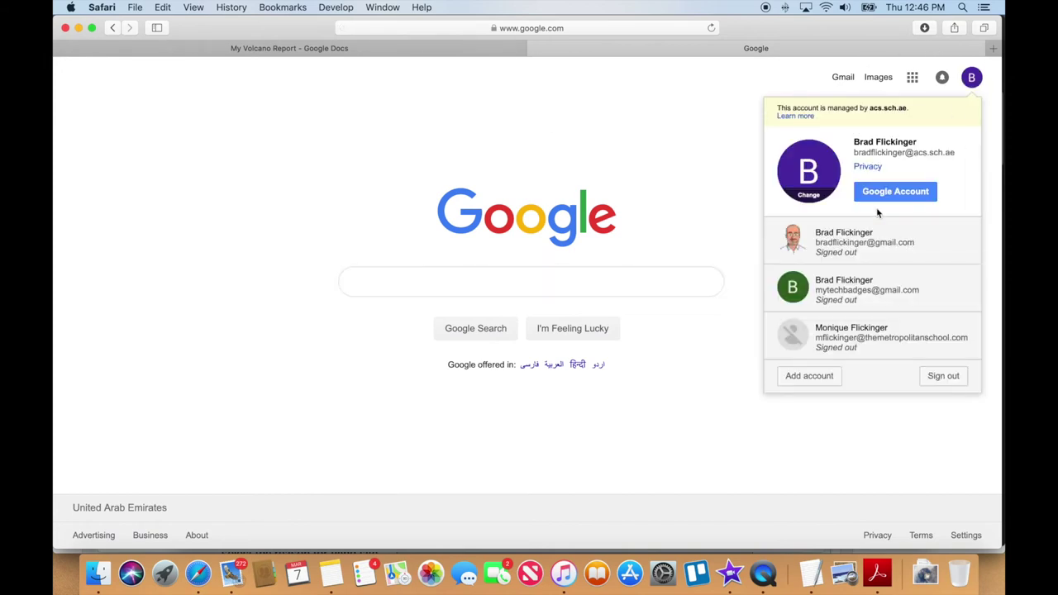
{"action": "left_click", "coordinate": [848, 250]}
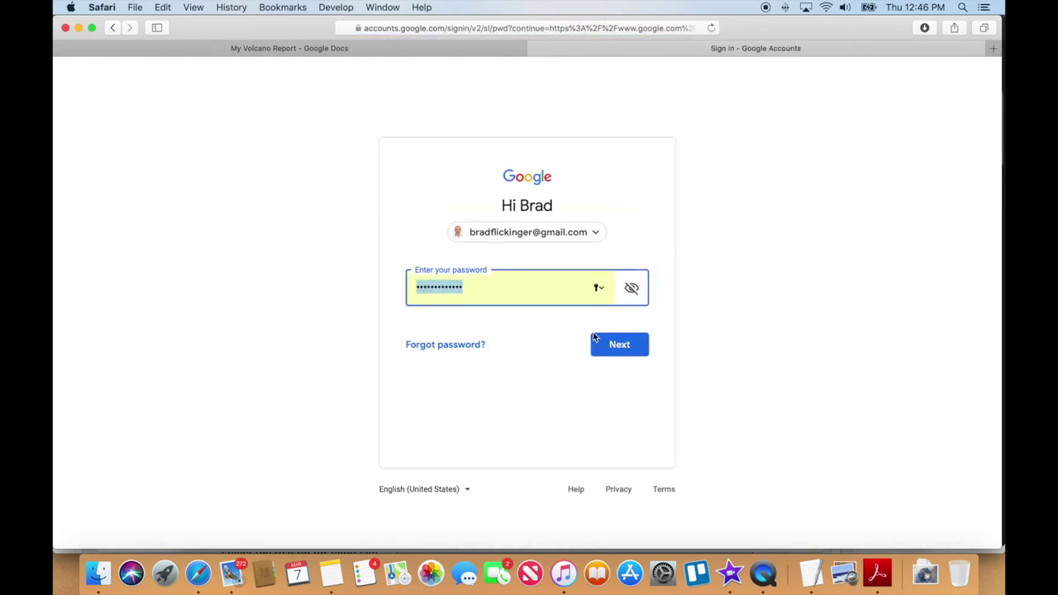
{"action": "left_click", "coordinate": [622, 342]}
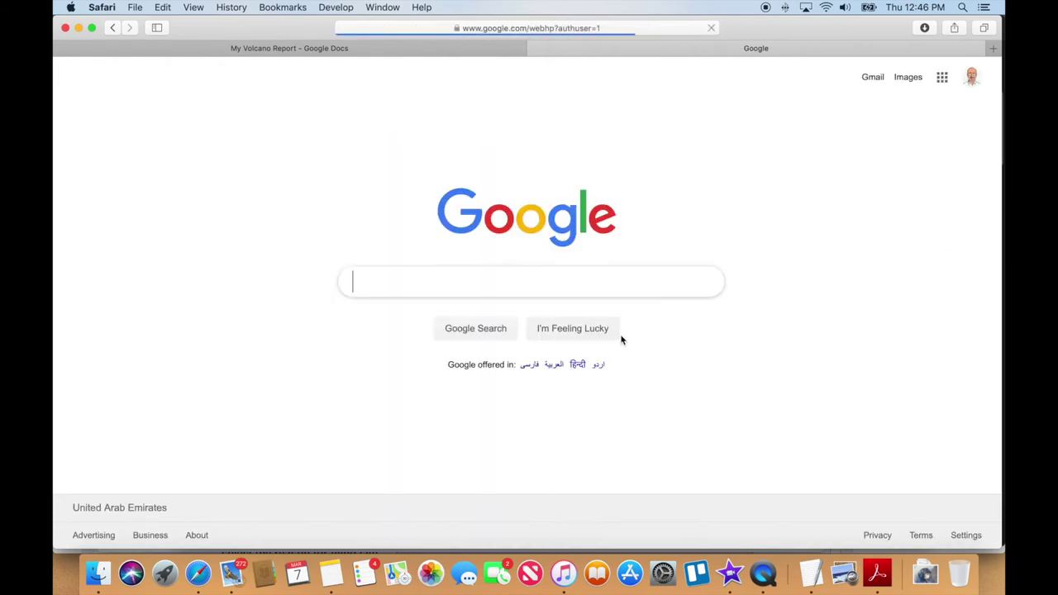
Open My Volcano Report from Drive's Shared with me and scroll to the Types of Volcanoes comment
{"action": "left_click", "coordinate": [943, 77]}
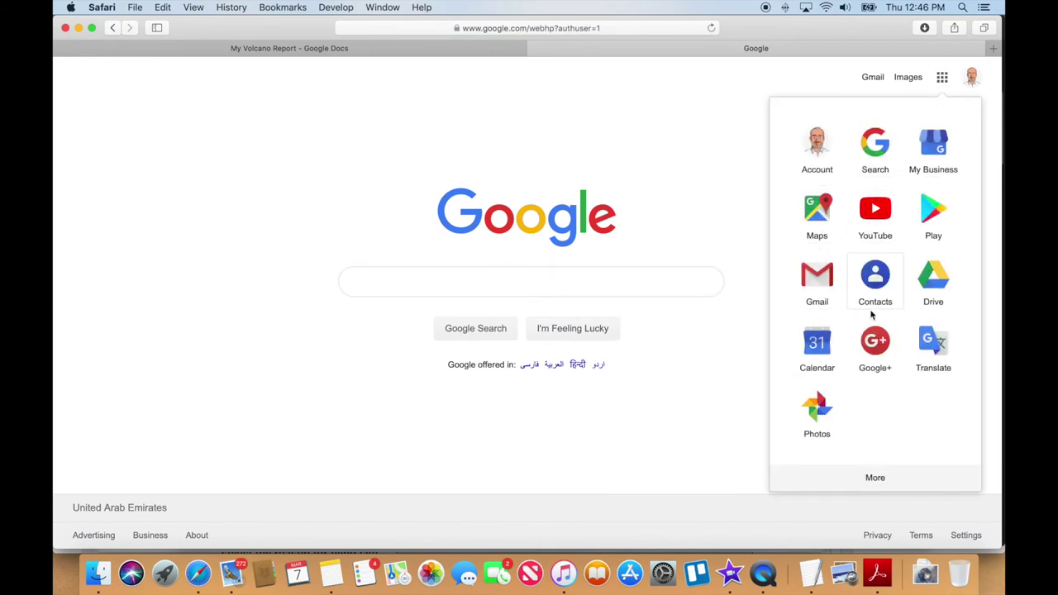
{"action": "left_click", "coordinate": [938, 283]}
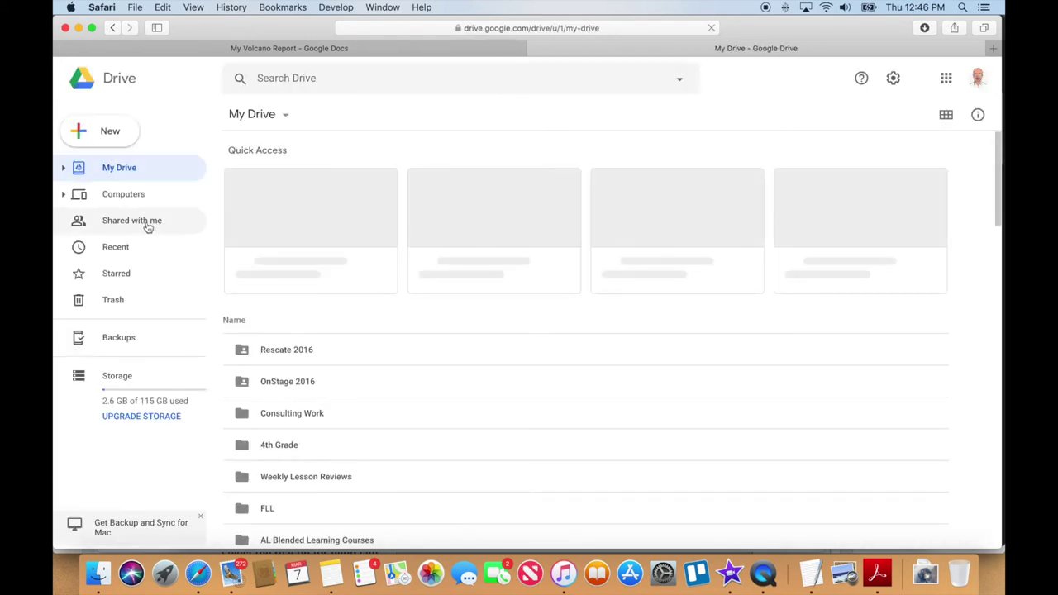
{"action": "left_click", "coordinate": [148, 228]}
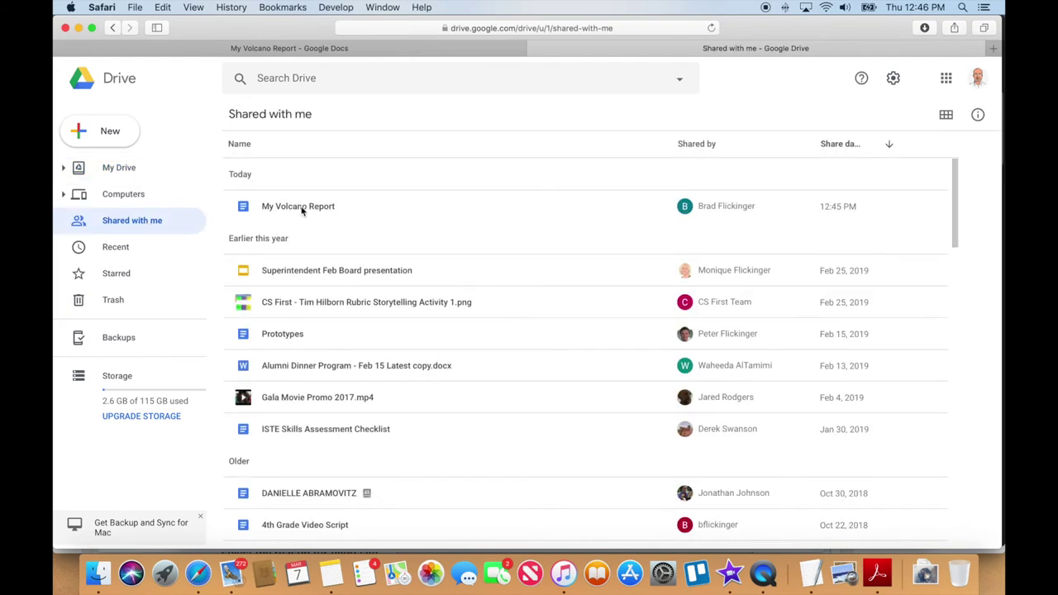
{"action": "left_click", "coordinate": [301, 210]}
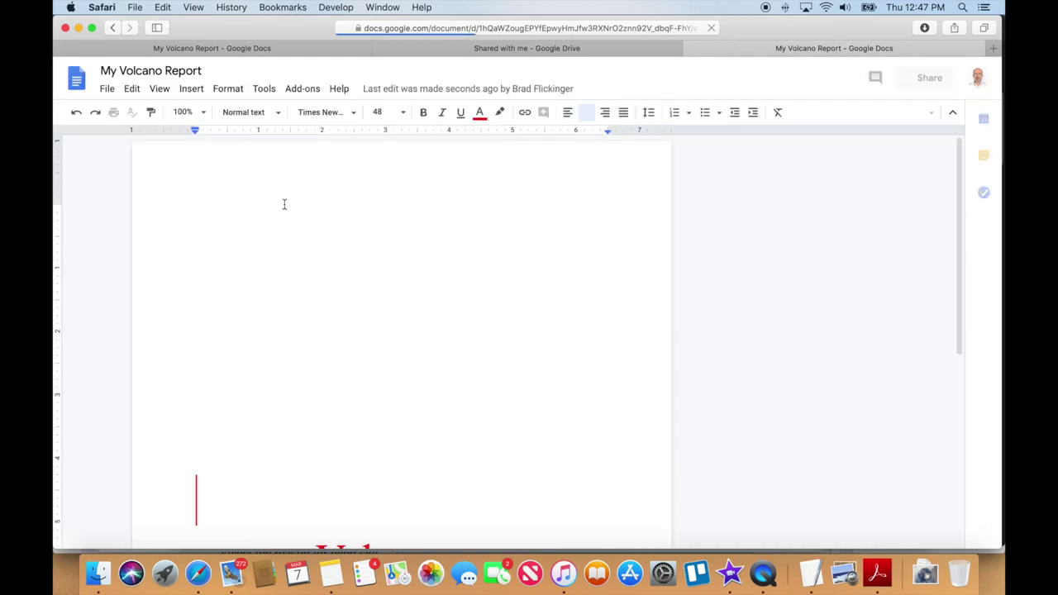
{"action": "scroll", "coordinate": [614, 386], "scroll_direction": "down", "scroll_amount": 2}
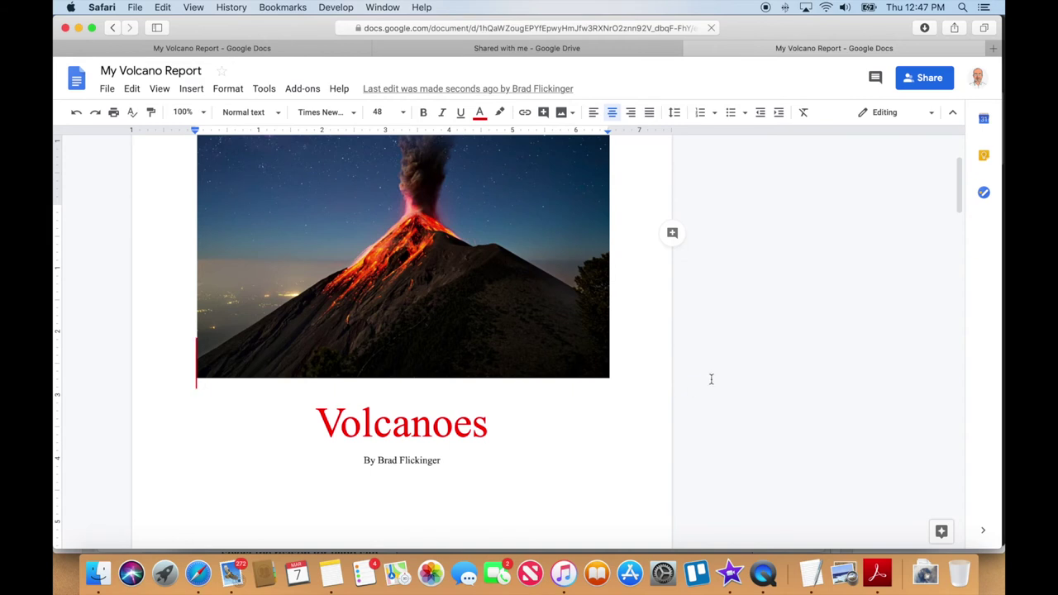
{"action": "scroll", "coordinate": [711, 379], "scroll_direction": "down", "scroll_amount": 4}
{"action": "scroll", "coordinate": [713, 372], "scroll_direction": "down", "scroll_amount": 5}
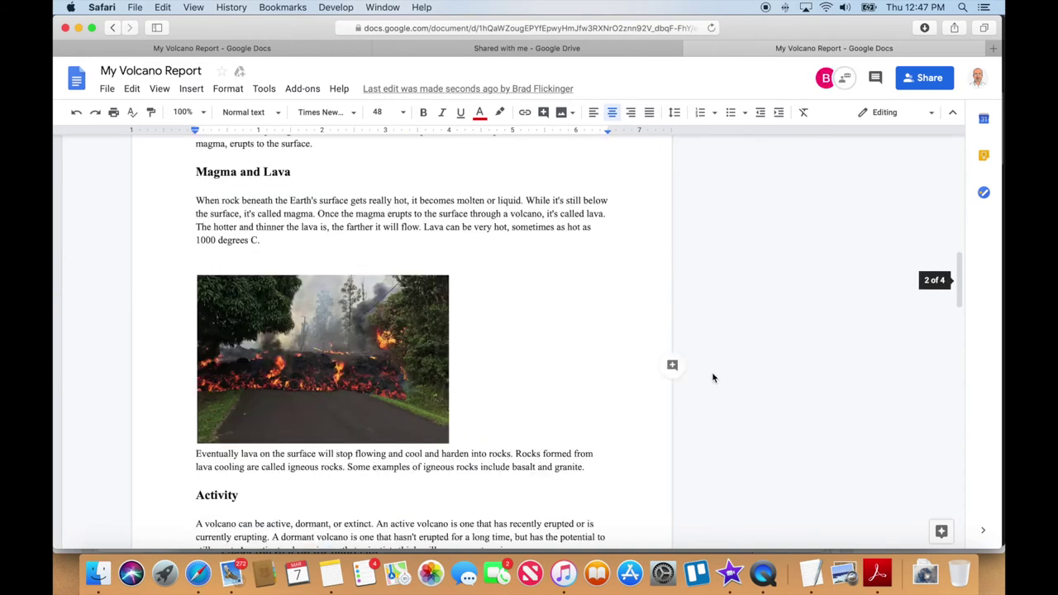
{"action": "scroll", "coordinate": [713, 378], "scroll_direction": "down", "scroll_amount": 5}
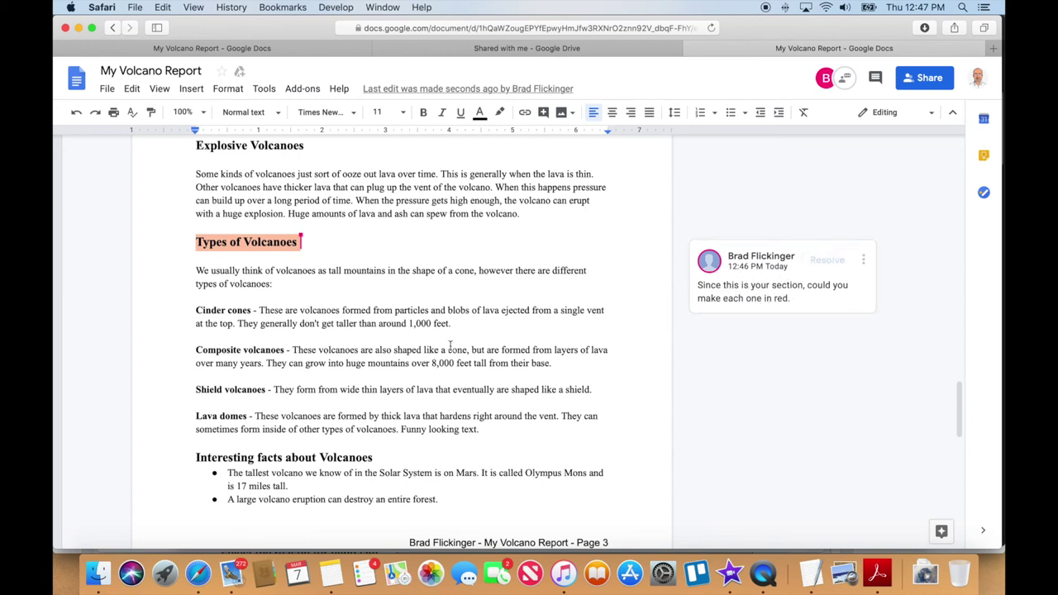
Color 'Cinder cones' and 'Composite volcanoes' red
{"action": "left_click_drag", "start_coordinate": [199, 311], "coordinate": [253, 313]}
{"action": "left_click", "coordinate": [479, 113]}
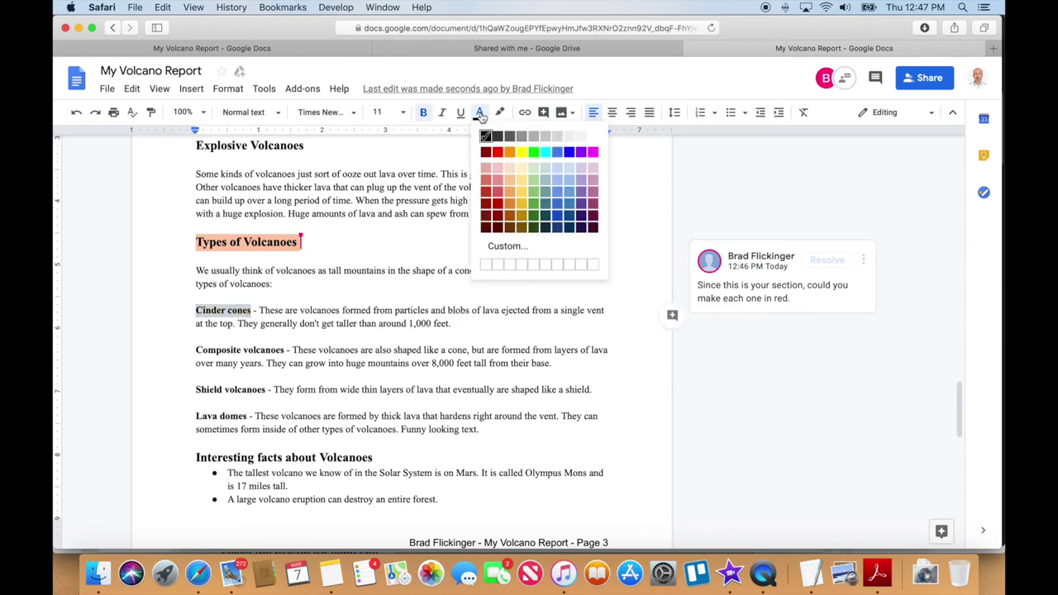
{"action": "left_click", "coordinate": [498, 153]}
{"action": "left_click_drag", "start_coordinate": [196, 351], "coordinate": [285, 354]}
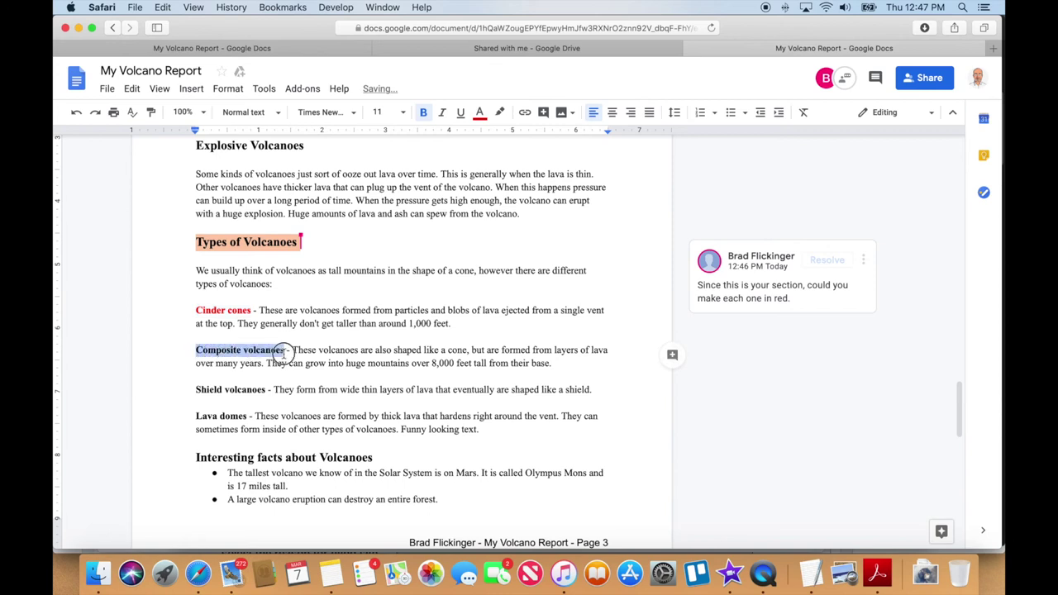
{"action": "left_click", "coordinate": [480, 113]}
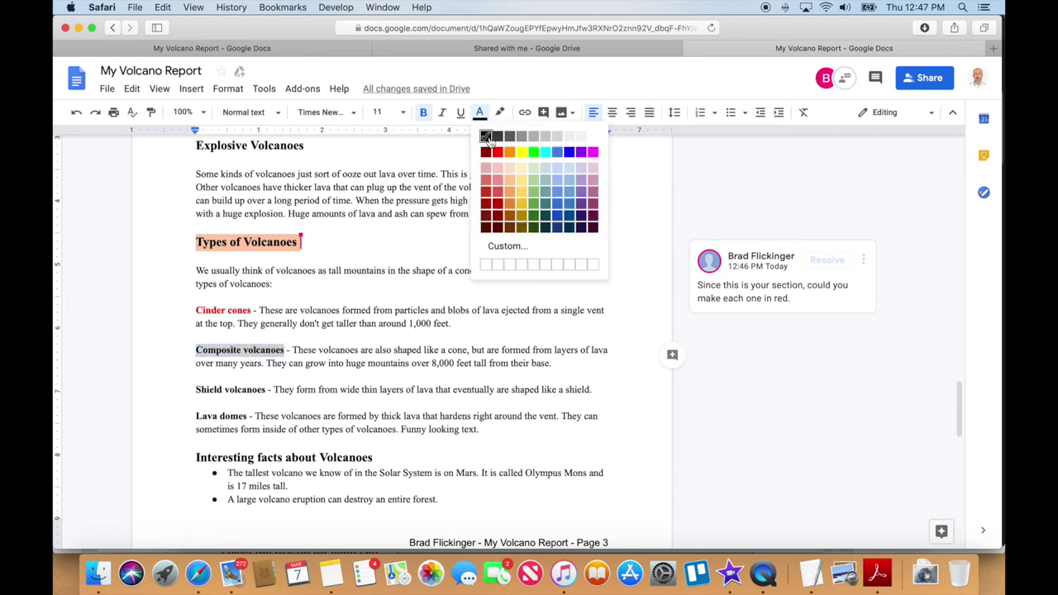
{"action": "left_click", "coordinate": [499, 156]}
Color 'Shield volcanoes' and 'Lava domes' red
{"action": "left_click_drag", "start_coordinate": [267, 389], "coordinate": [193, 389]}
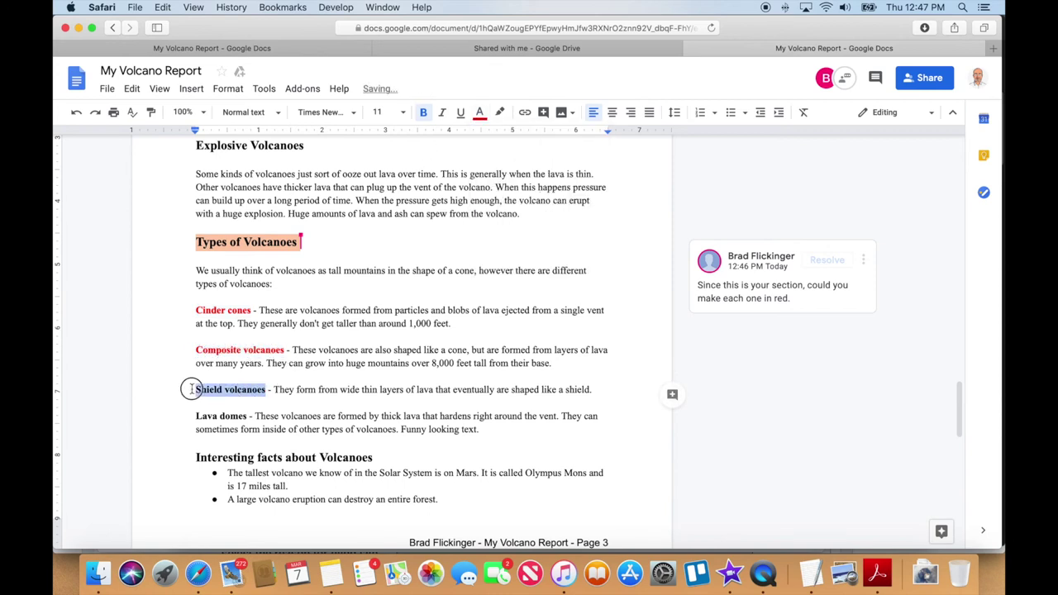
{"action": "left_click", "coordinate": [480, 113]}
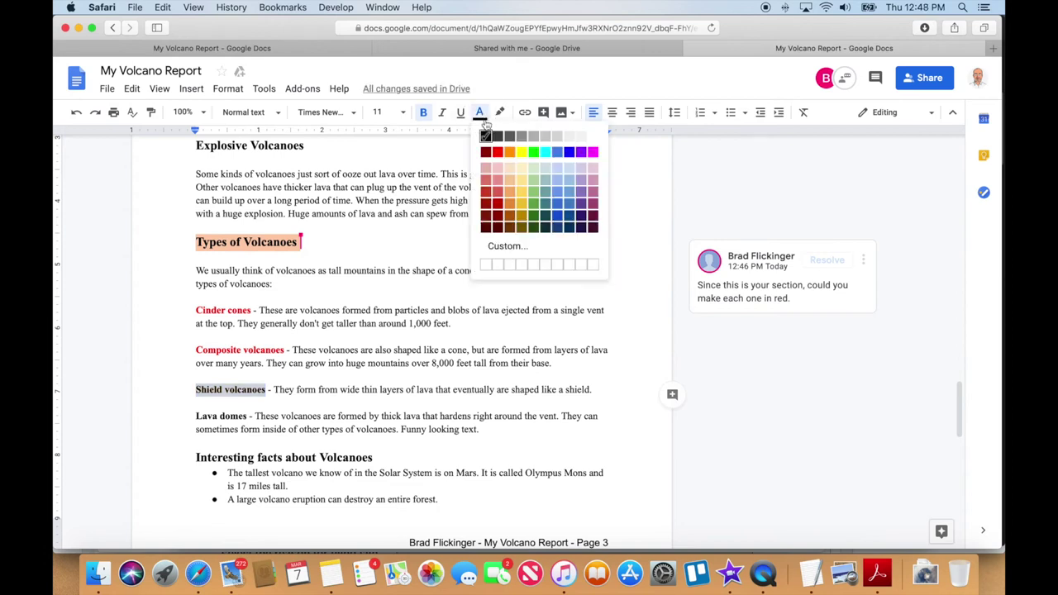
{"action": "left_click", "coordinate": [499, 152]}
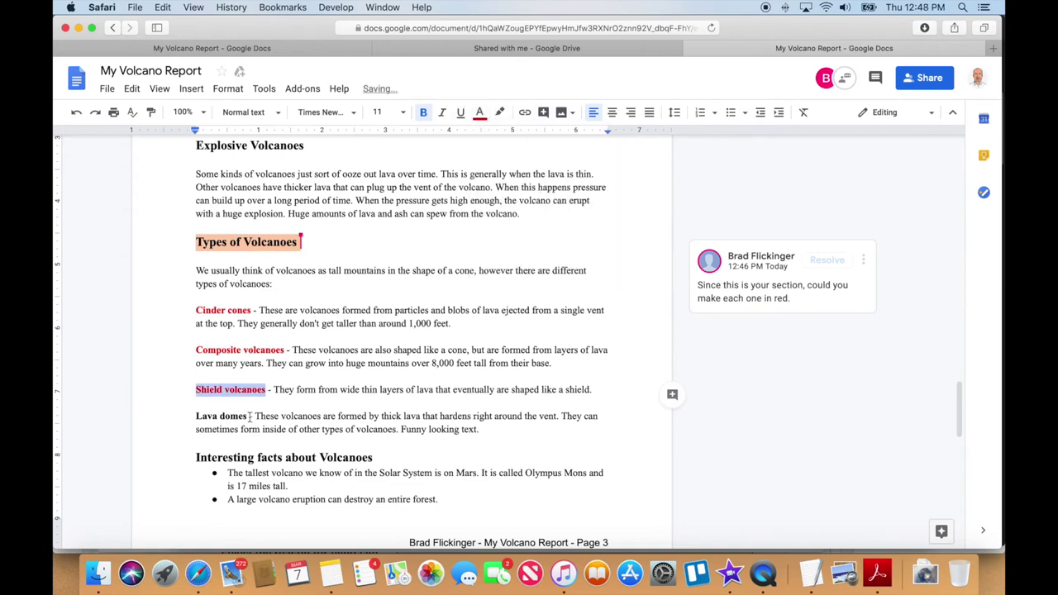
{"action": "left_click_drag", "start_coordinate": [249, 416], "coordinate": [195, 418]}
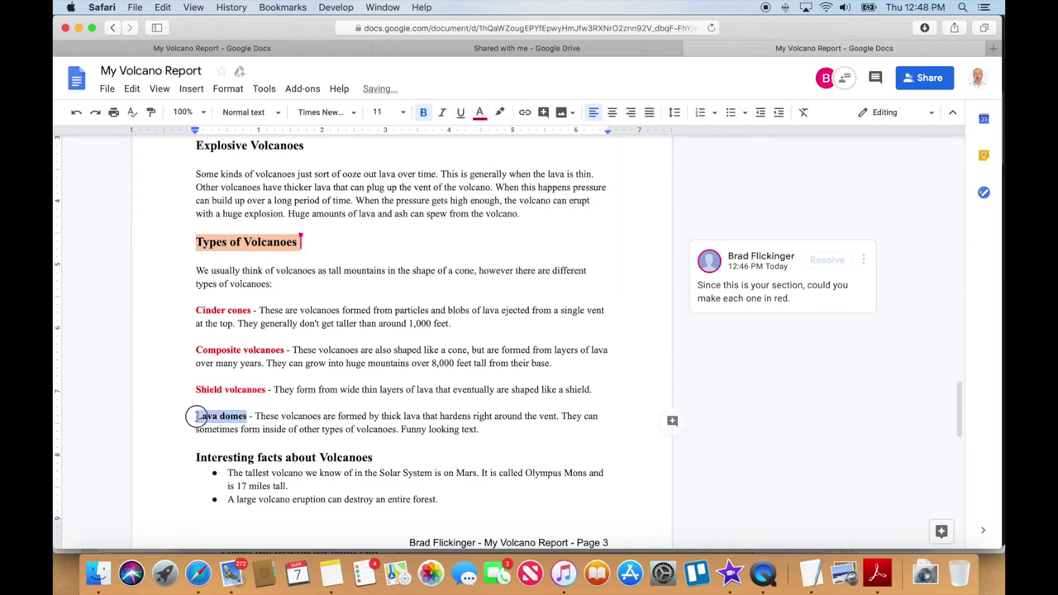
{"action": "left_click", "coordinate": [479, 120]}
{"action": "left_click", "coordinate": [499, 152]}
{"action": "left_click", "coordinate": [421, 325]}
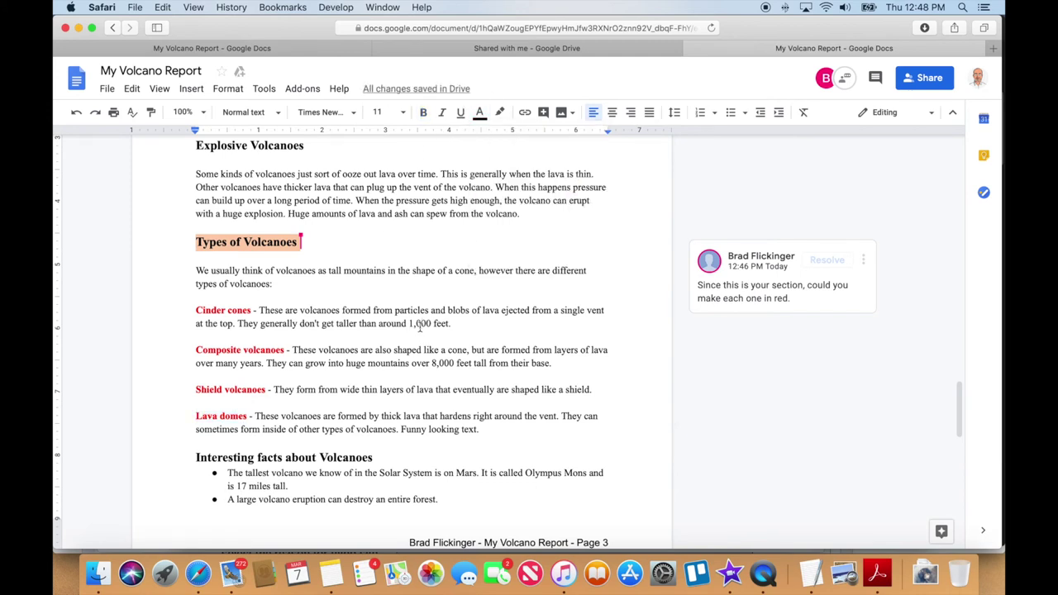
{"action": "scroll", "coordinate": [478, 341], "scroll_direction": "up", "scroll_amount": 2}
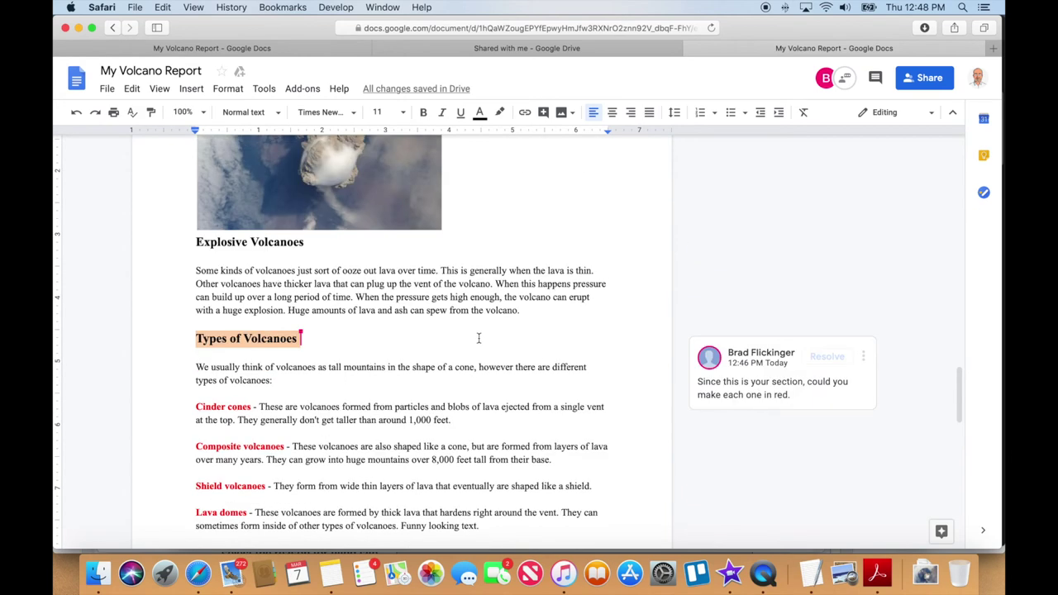
Resolve the make-it-red comment beside Types of Volcanoes, then scroll back through the report
{"action": "left_click", "coordinate": [829, 357]}
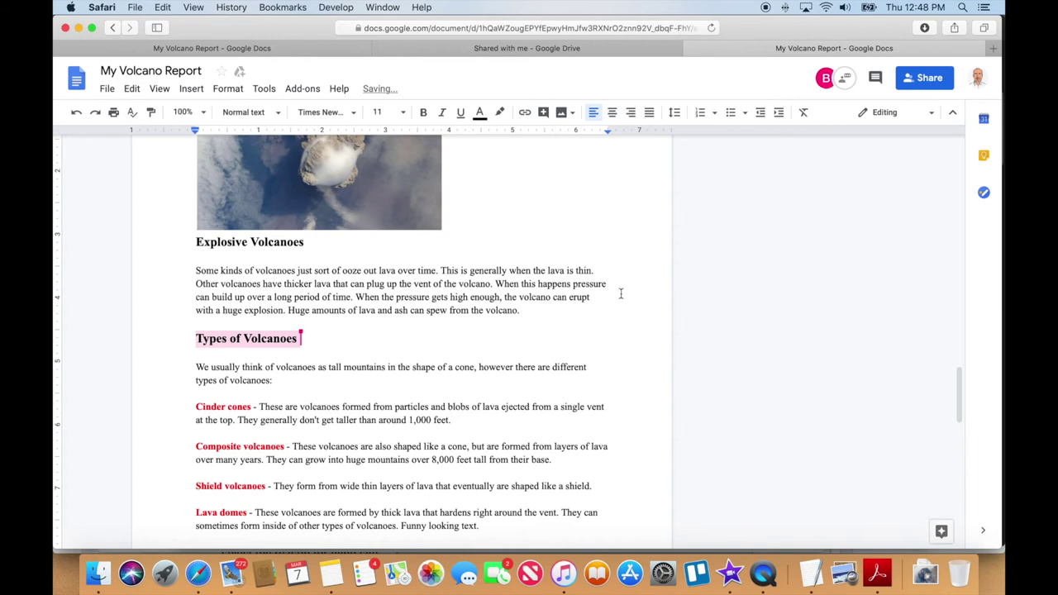
{"action": "scroll", "coordinate": [563, 290], "scroll_direction": "down", "scroll_amount": 2}
{"action": "scroll", "coordinate": [563, 290], "scroll_direction": "up", "scroll_amount": 10}
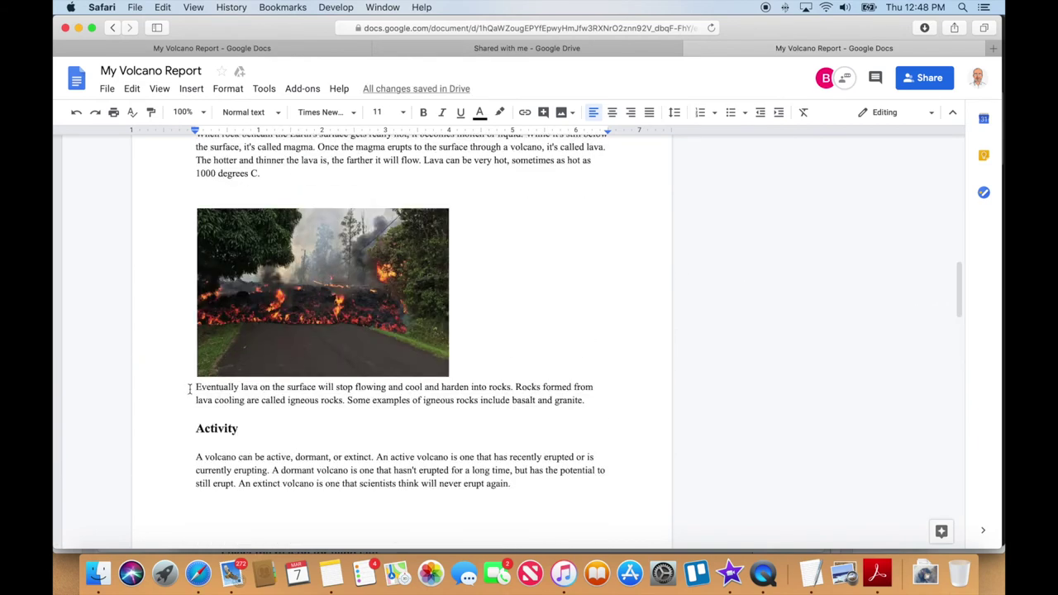
{"action": "left_click", "coordinate": [224, 388]}
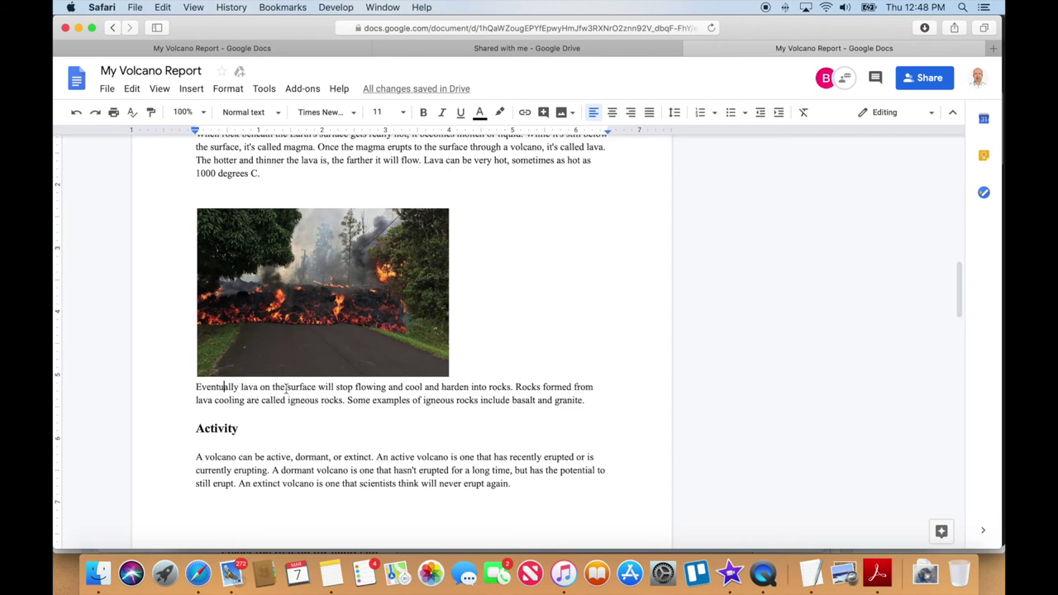
{"action": "scroll", "coordinate": [439, 386], "scroll_direction": "down", "scroll_amount": 1}
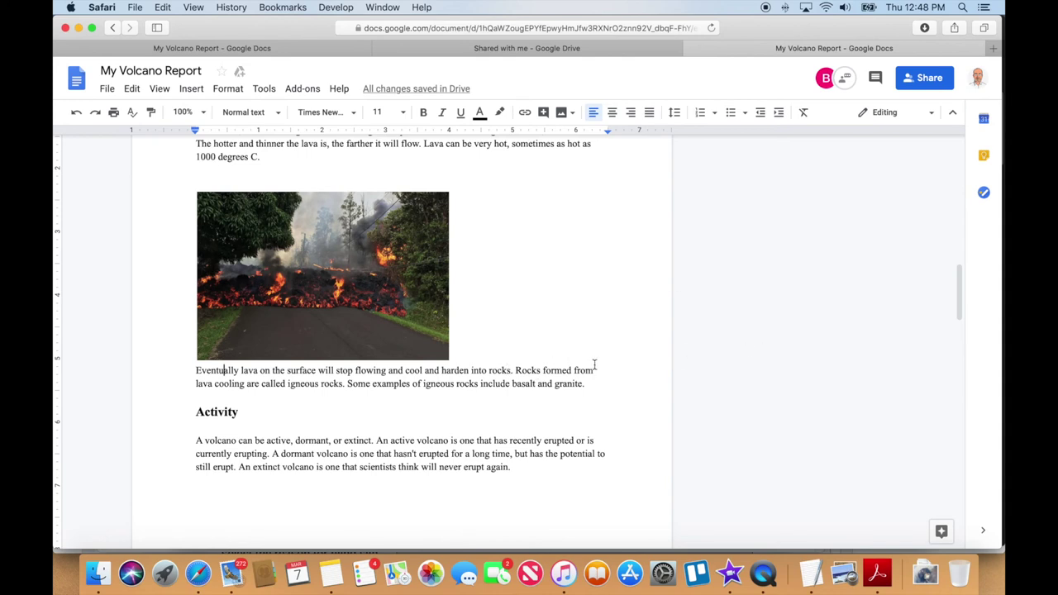
{"action": "scroll", "coordinate": [587, 362], "scroll_direction": "down", "scroll_amount": 10}
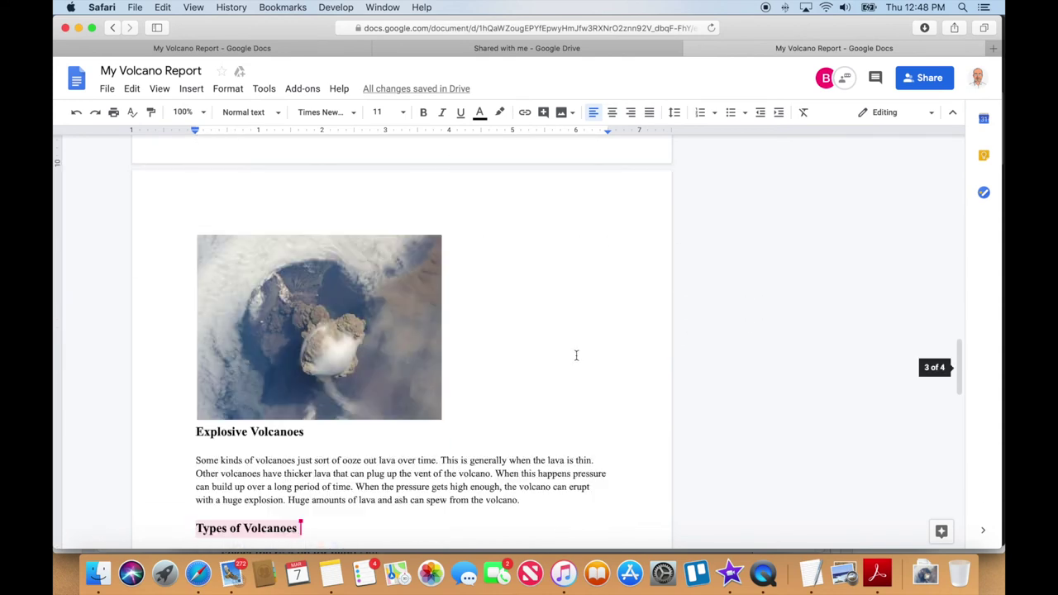
{"action": "scroll", "coordinate": [571, 356], "scroll_direction": "down", "scroll_amount": 6}
{"action": "scroll", "coordinate": [568, 355], "scroll_direction": "up", "scroll_amount": 3}
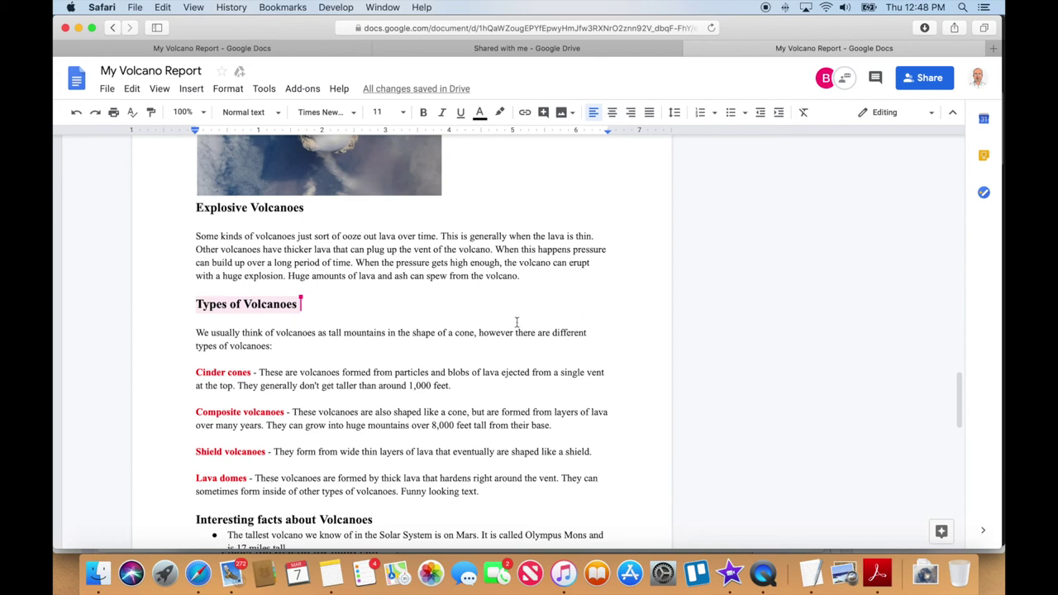
{"action": "scroll", "coordinate": [513, 316], "scroll_direction": "down", "scroll_amount": 1}
{"action": "scroll", "coordinate": [512, 315], "scroll_direction": "up", "scroll_amount": 5}
{"action": "scroll", "coordinate": [511, 315], "scroll_direction": "up", "scroll_amount": 10}
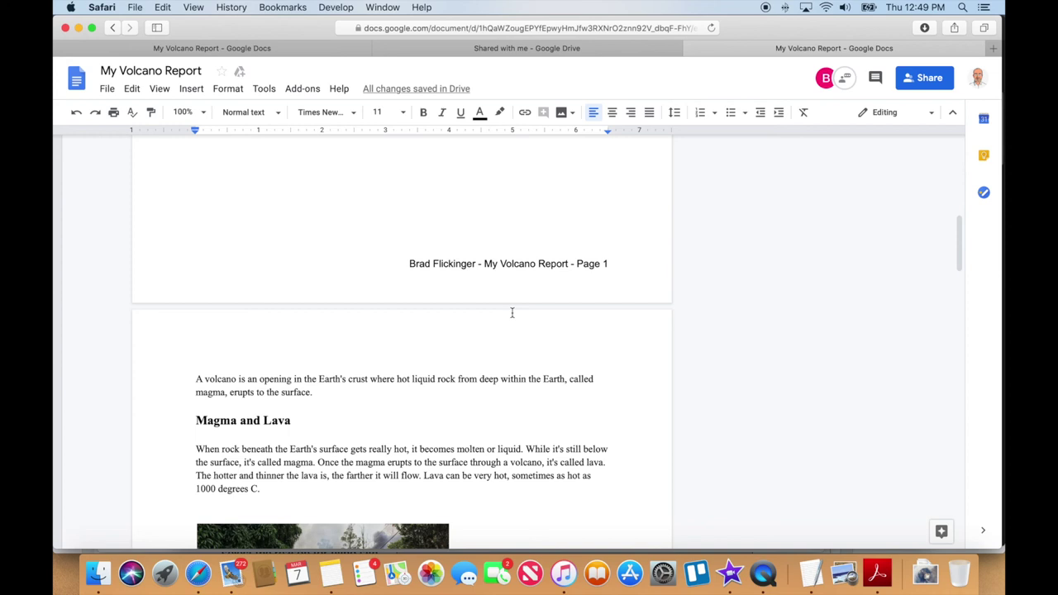
{"action": "scroll", "coordinate": [506, 327], "scroll_direction": "up", "scroll_amount": 5}
{"action": "scroll", "coordinate": [502, 333], "scroll_direction": "down", "scroll_amount": 3}
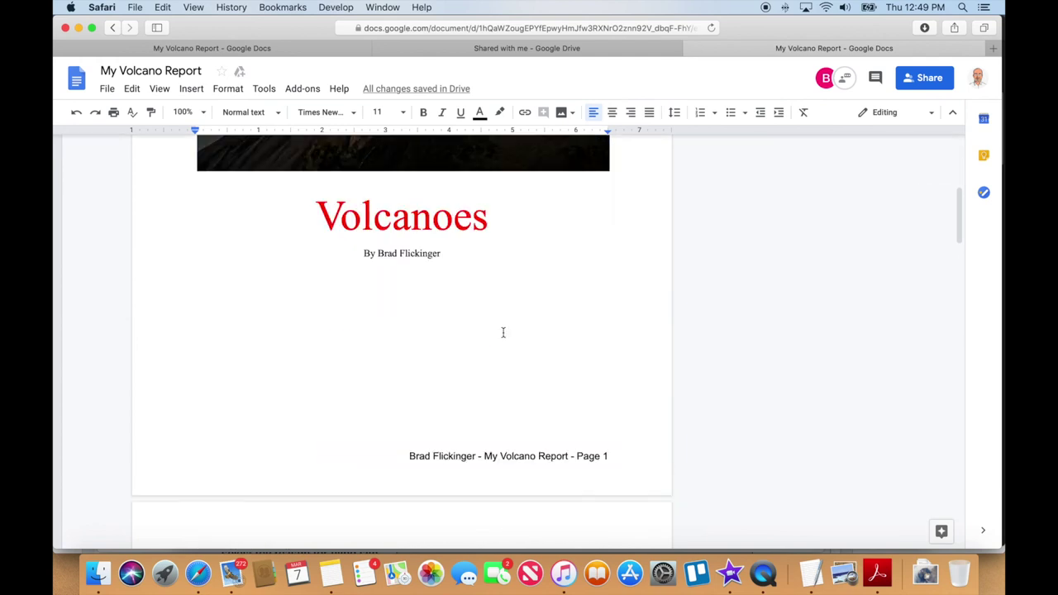
{"action": "scroll", "coordinate": [503, 332], "scroll_direction": "down", "scroll_amount": 1}
{"action": "left_click", "coordinate": [458, 239]}
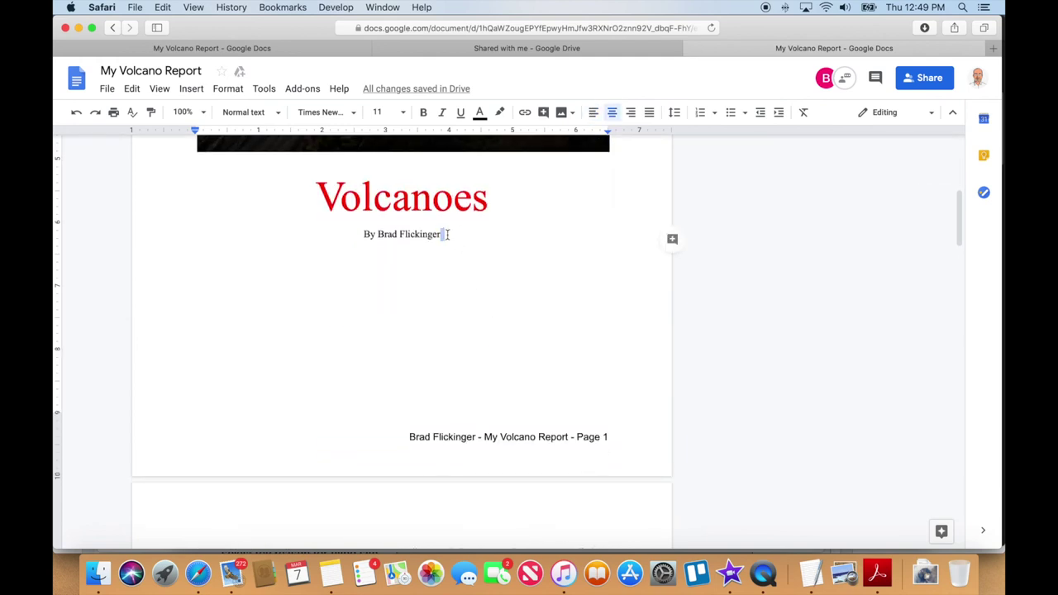
{"action": "key", "text": "Return"}
{"action": "type", "text": "Ti"}
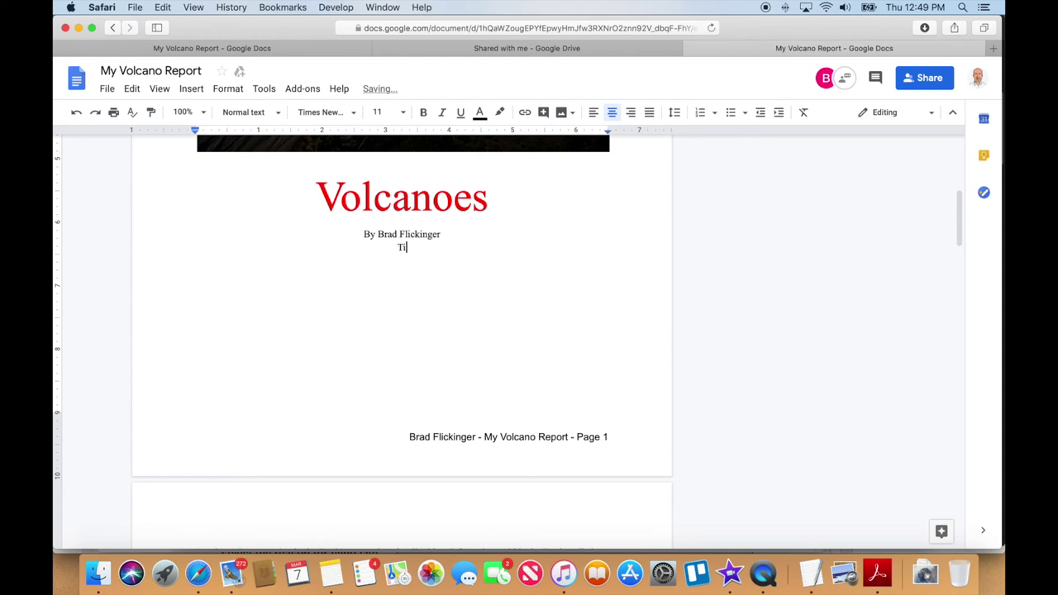
{"action": "type", "text": "mmy do the activities paragraph"}
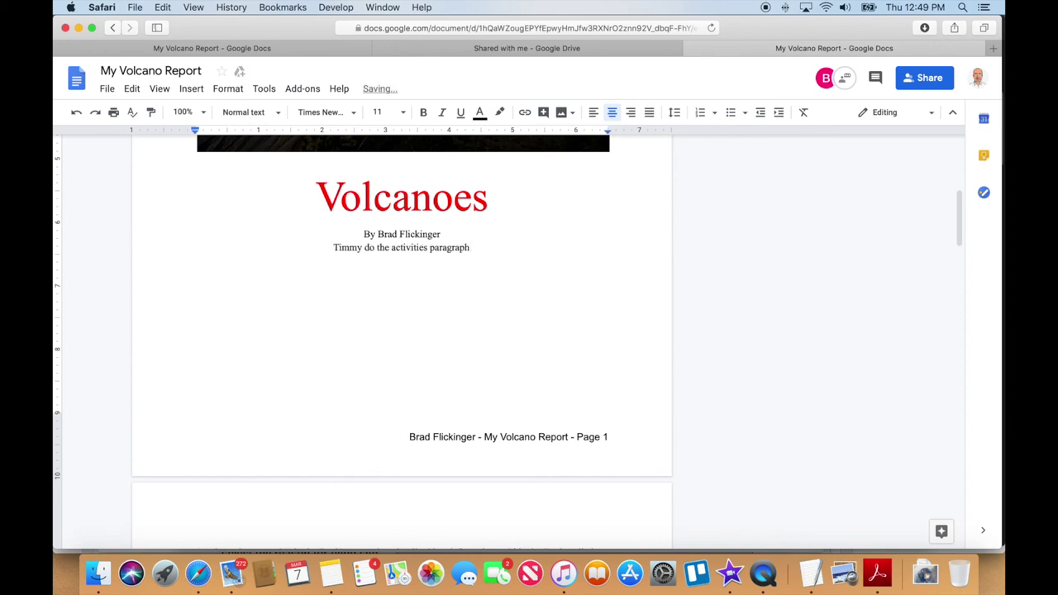
{"action": "left_click_drag", "start_coordinate": [490, 250], "coordinate": [316, 251]}
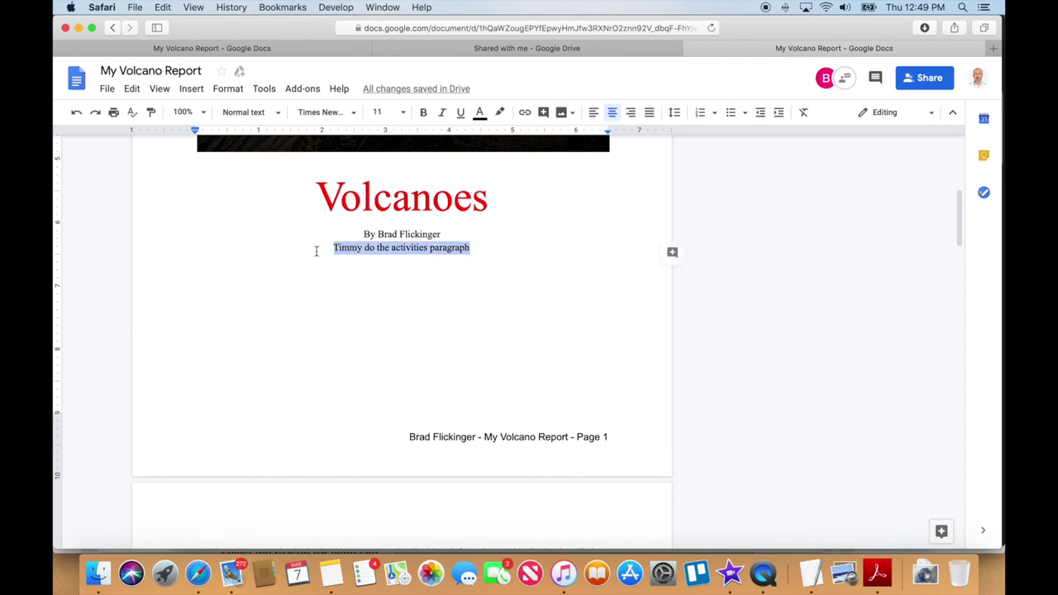
{"action": "key", "text": "BackSpace"}
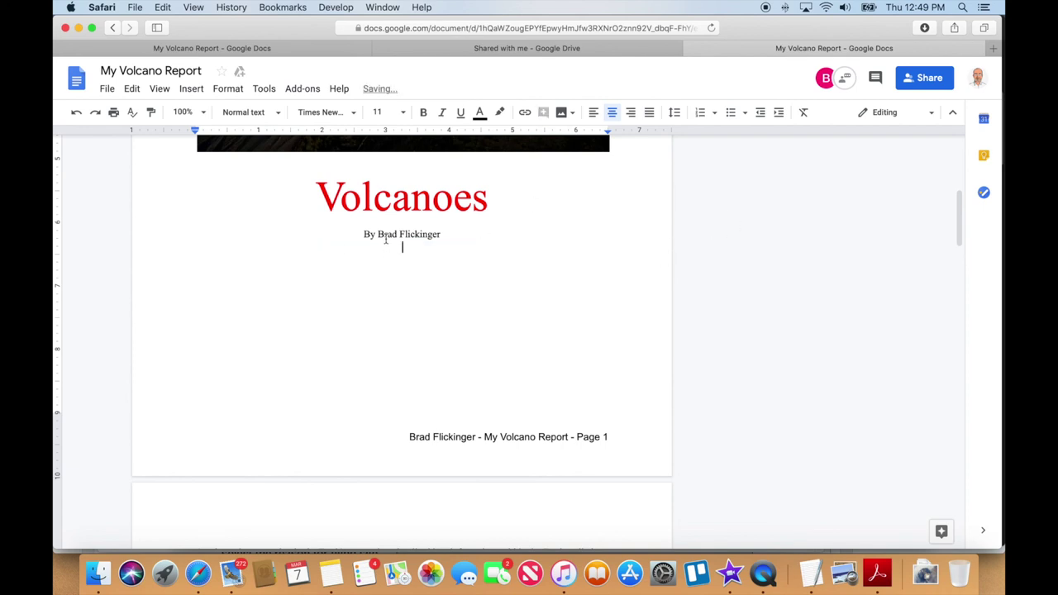
Post a comment on the Volcanoes title asking the teammate to do the activities paragraph
{"action": "left_click_drag", "start_coordinate": [319, 199], "coordinate": [496, 198]}
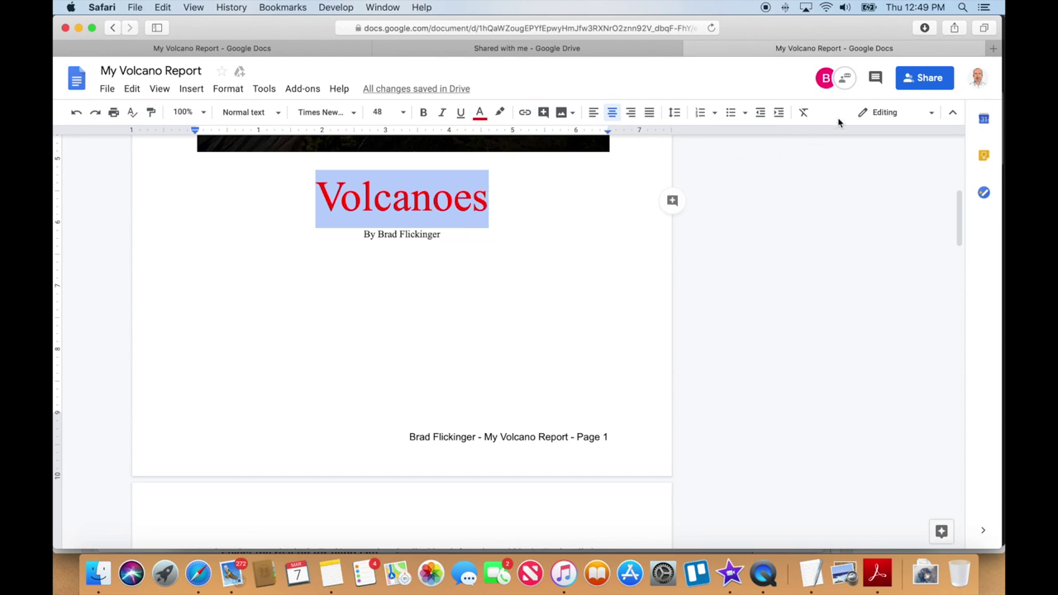
{"action": "left_click", "coordinate": [875, 77]}
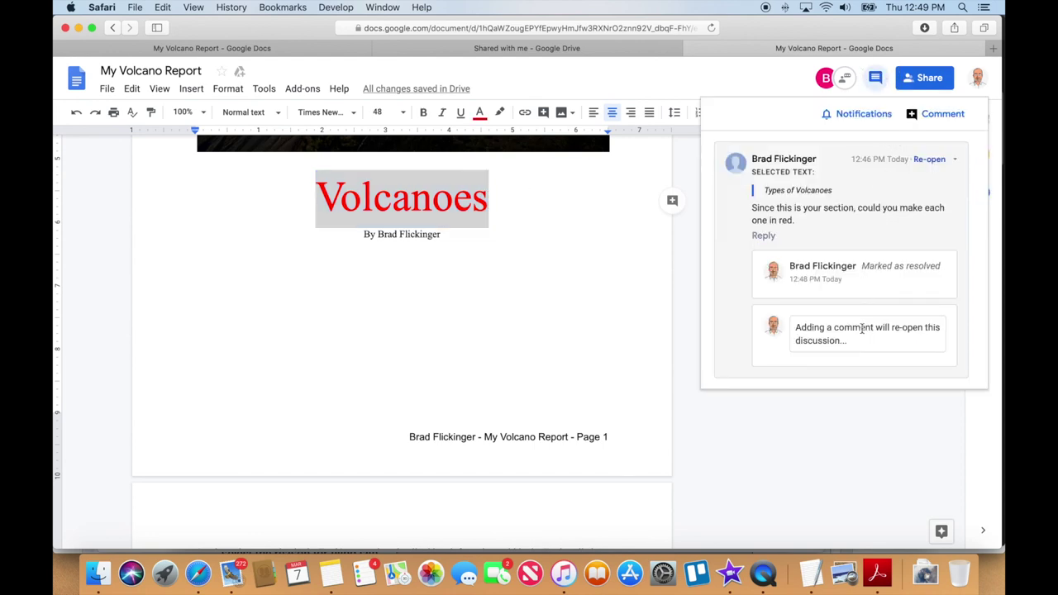
{"action": "left_click", "coordinate": [927, 121]}
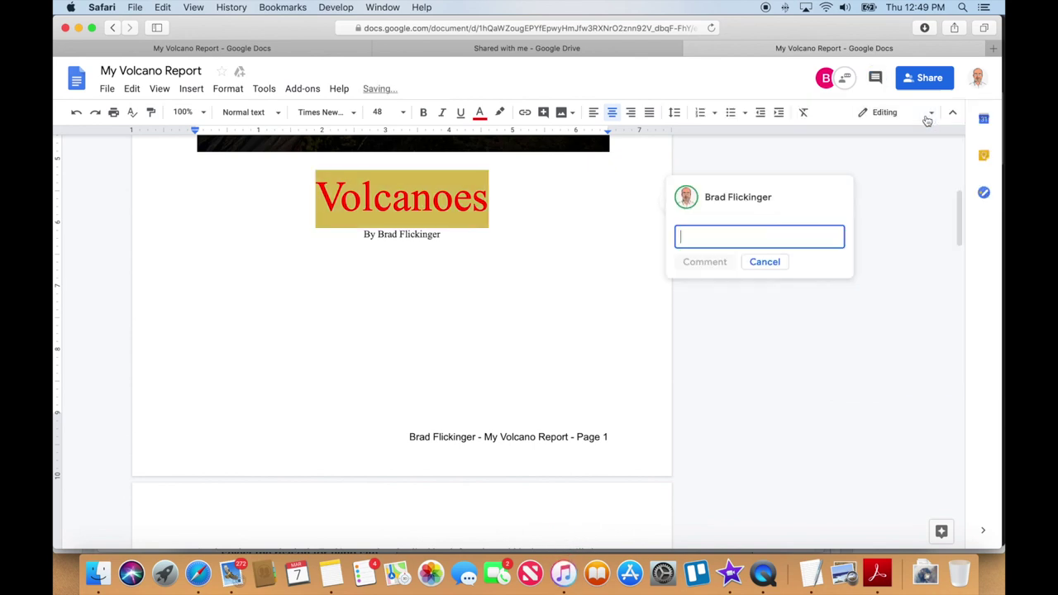
{"action": "type", "text": "Tim"}
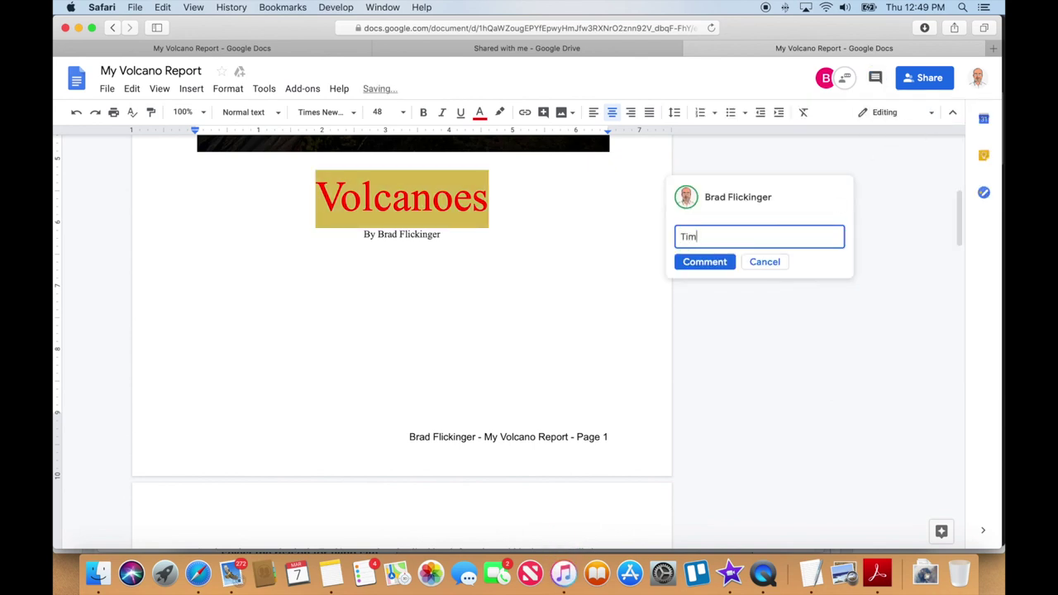
{"action": "type", "text": "my, please do the activitie"}
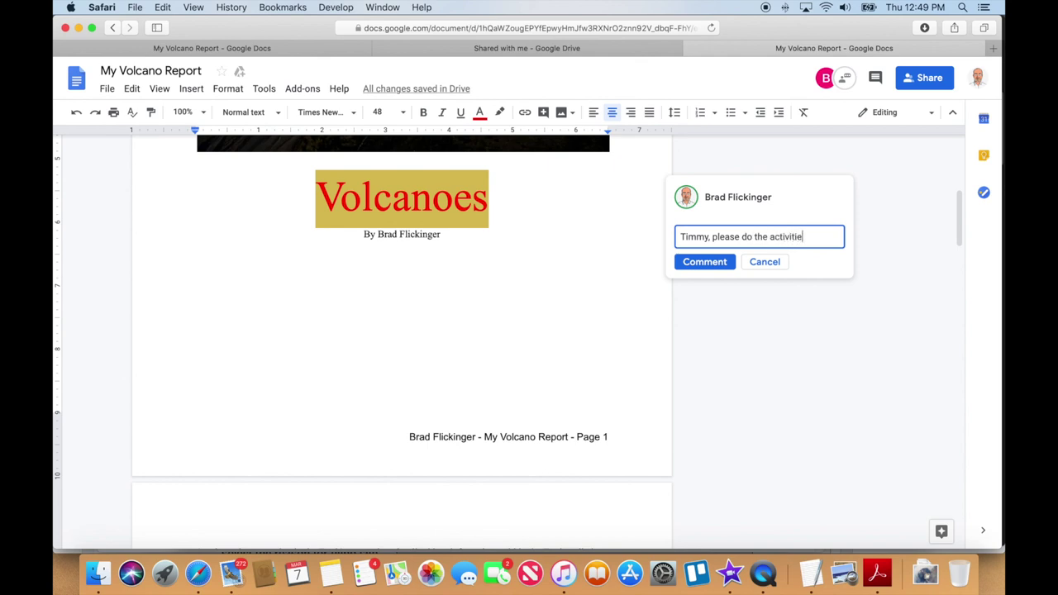
{"action": "type", "text": "s paragrp"}
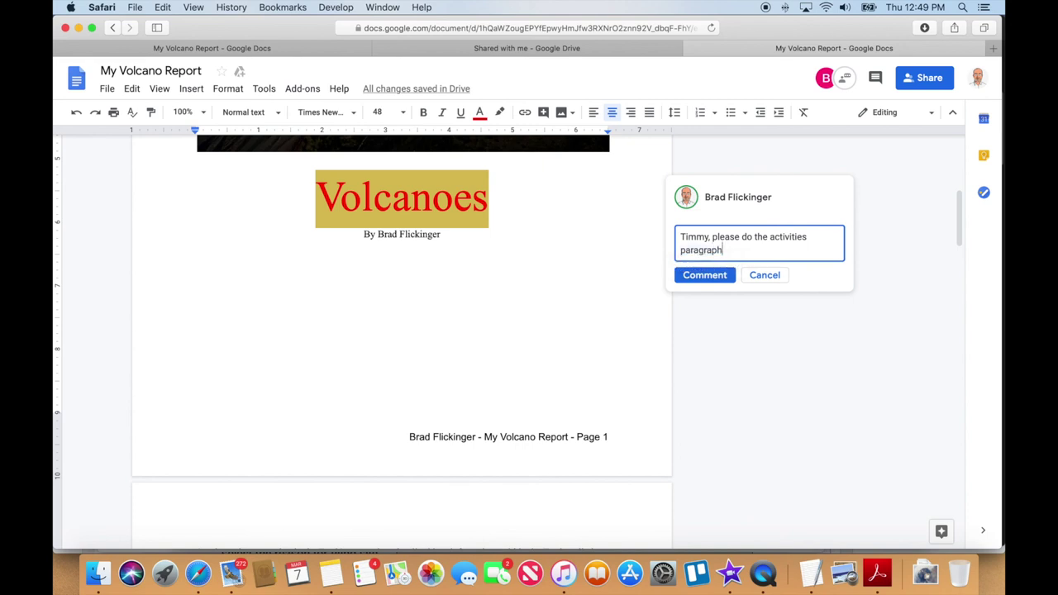
{"action": "left_click", "coordinate": [710, 280]}
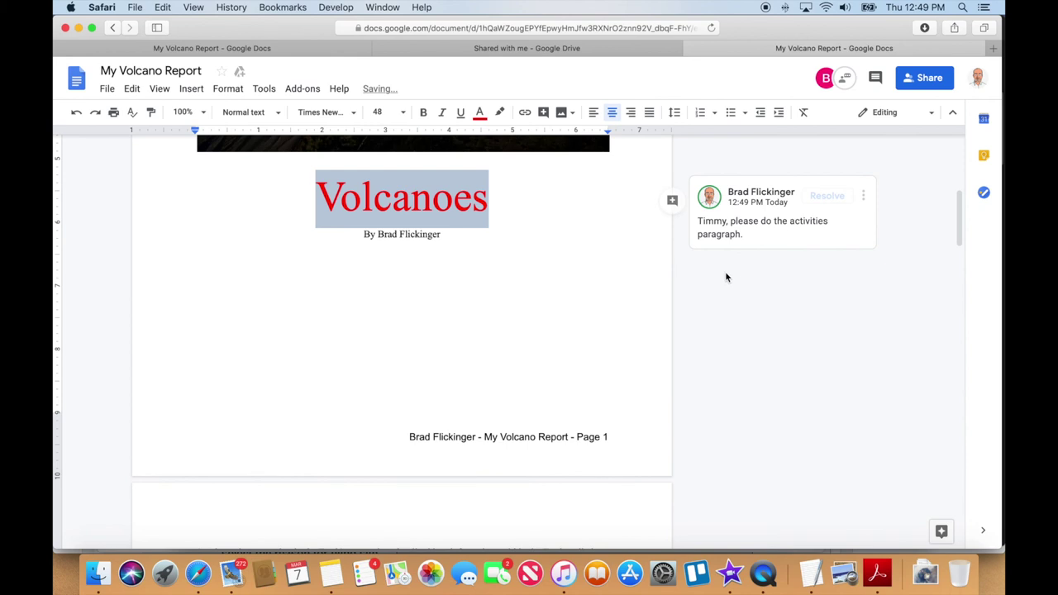
{"action": "left_click", "coordinate": [697, 278]}
{"action": "scroll", "coordinate": [760, 363], "scroll_direction": "down", "scroll_amount": 20}
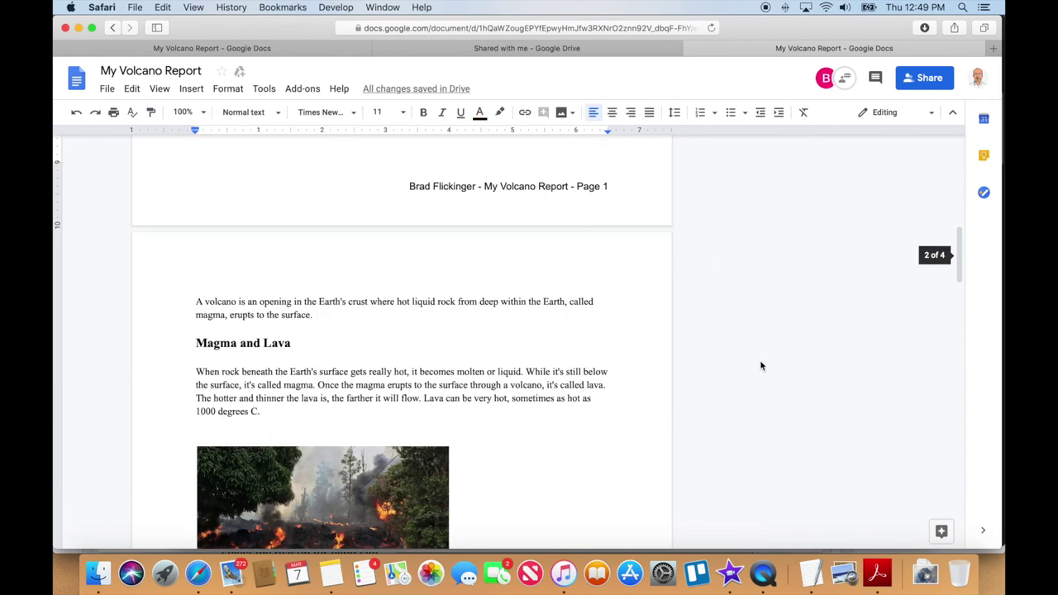
{"action": "scroll", "coordinate": [749, 360], "scroll_direction": "down", "scroll_amount": 10}
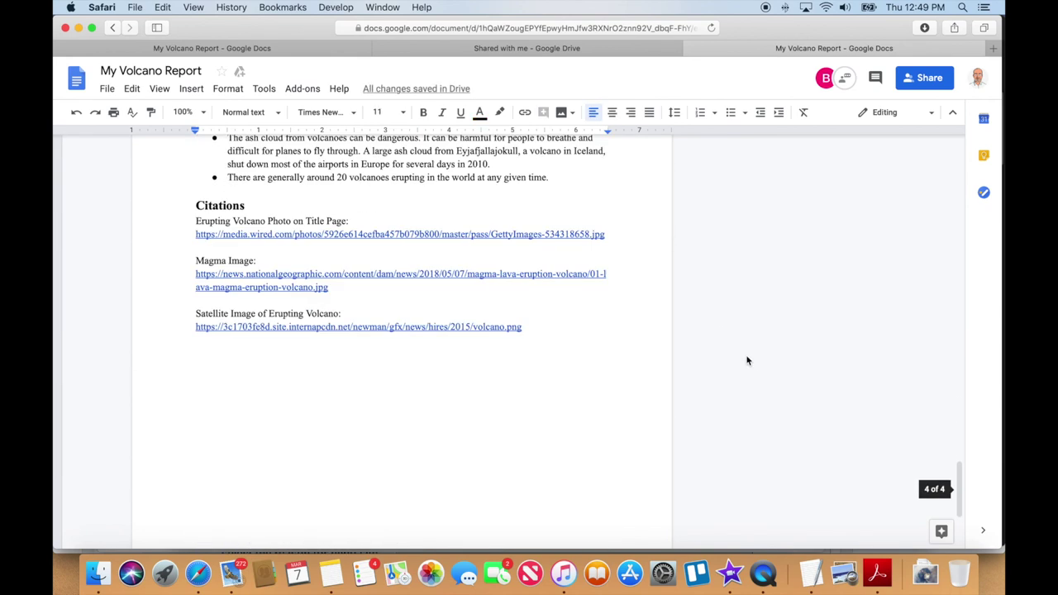
{"action": "scroll", "coordinate": [746, 359], "scroll_direction": "up", "scroll_amount": 10}
{"action": "scroll", "coordinate": [746, 359], "scroll_direction": "up", "scroll_amount": 5}
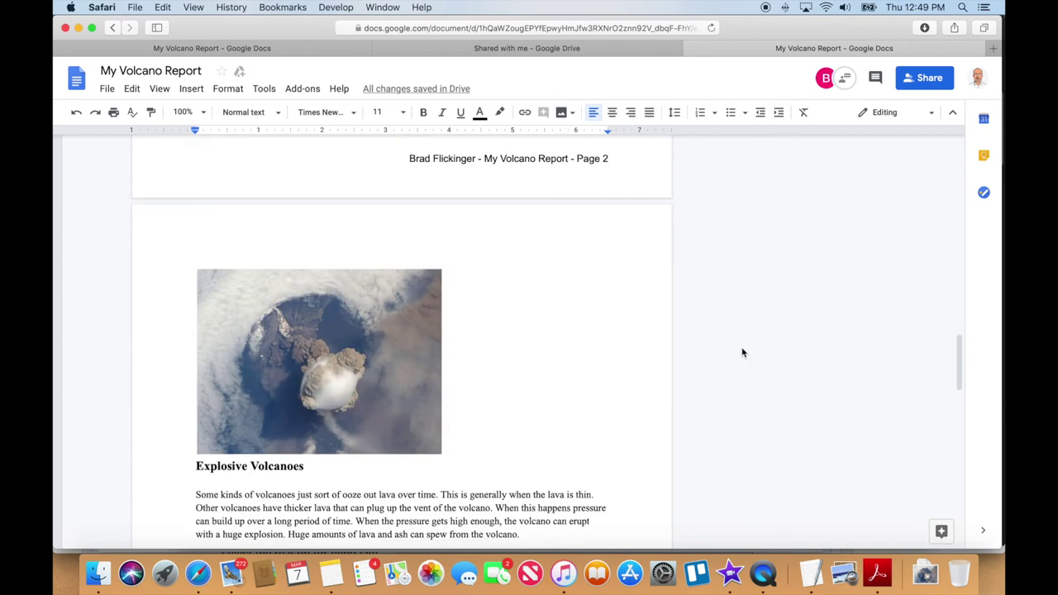
{"action": "scroll", "coordinate": [736, 350], "scroll_direction": "up", "scroll_amount": 4}
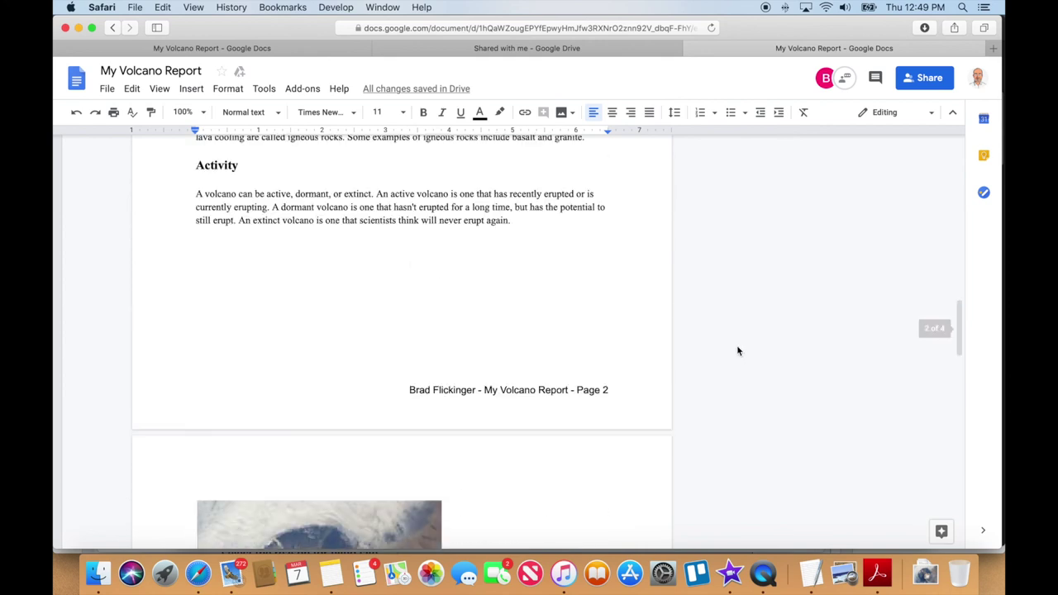